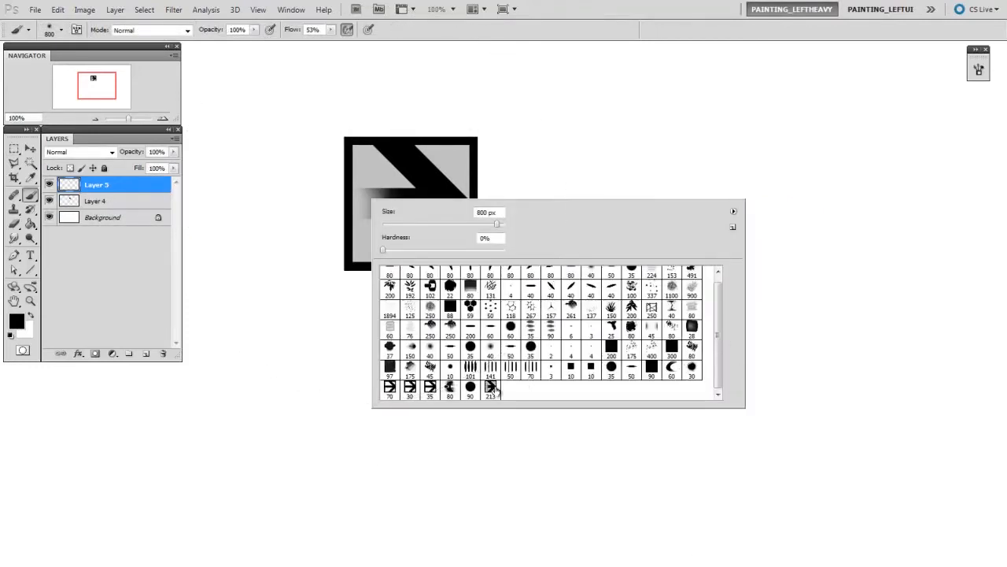
- Choose the 213 px arrow brush tip, reduce its size and paint a long horizontal test stroke across the canvas
left_click(489, 391)
left_click(317, 346)
key("bracketleft")
key("bracketleft")
key("bracketleft")
key("bracketleft")
key("bracketright")
mouse_move(249, 339)
left_mouse_down()
mouse_move(528, 351)
mouse_move(659, 337)
mouse_move(861, 361)
left_mouse_up()
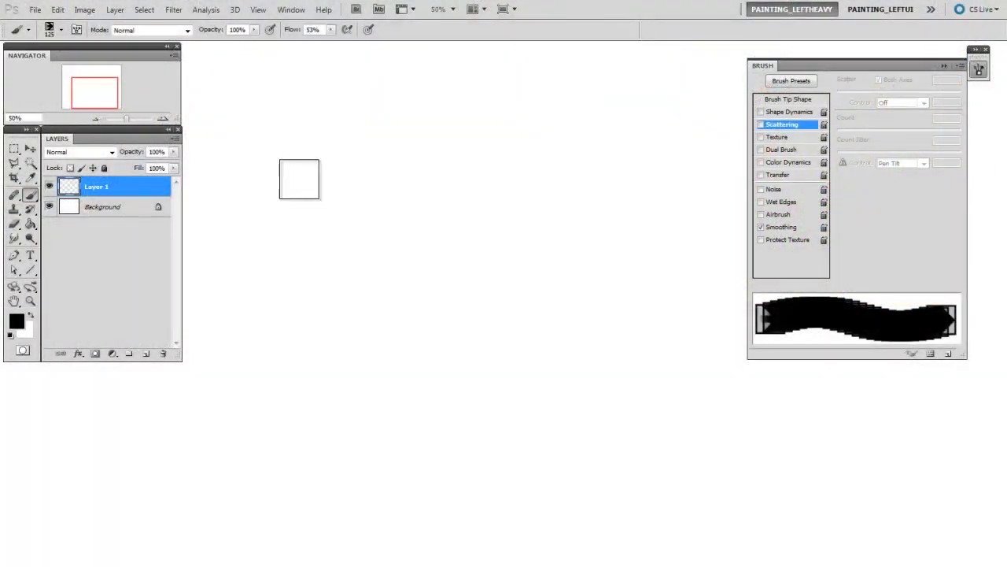
- Reduce the brush to 80 px and paint a horizontal test stroke across the upper canvas on Layer 1
key("bracketleft")
key("bracketleft")
key("bracketleft")
left_click_drag(236, 157, 596, 157)
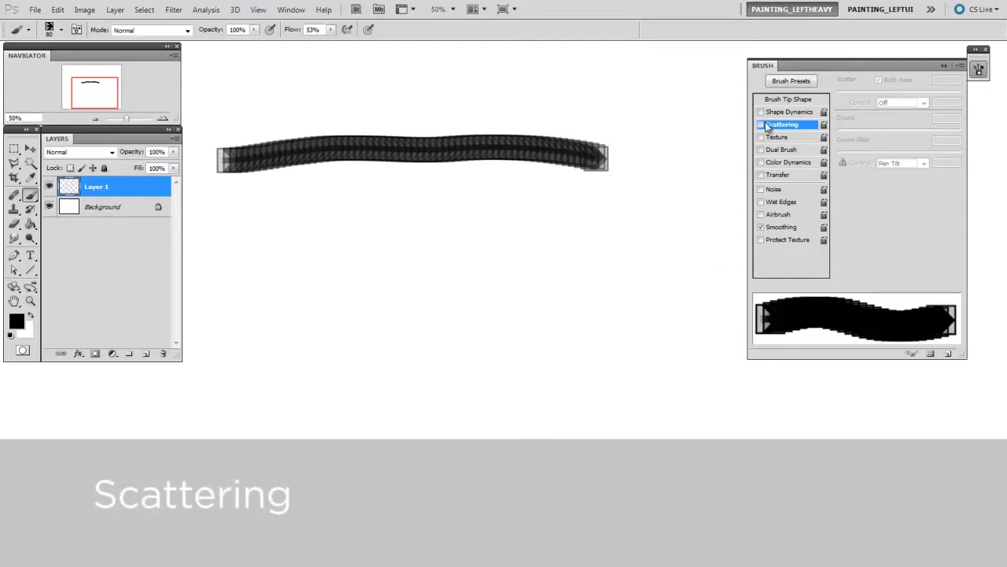
- Enable Scattering for the brush, enlarge it to 100 px and paint a test stroke below the first one
left_click(762, 125)
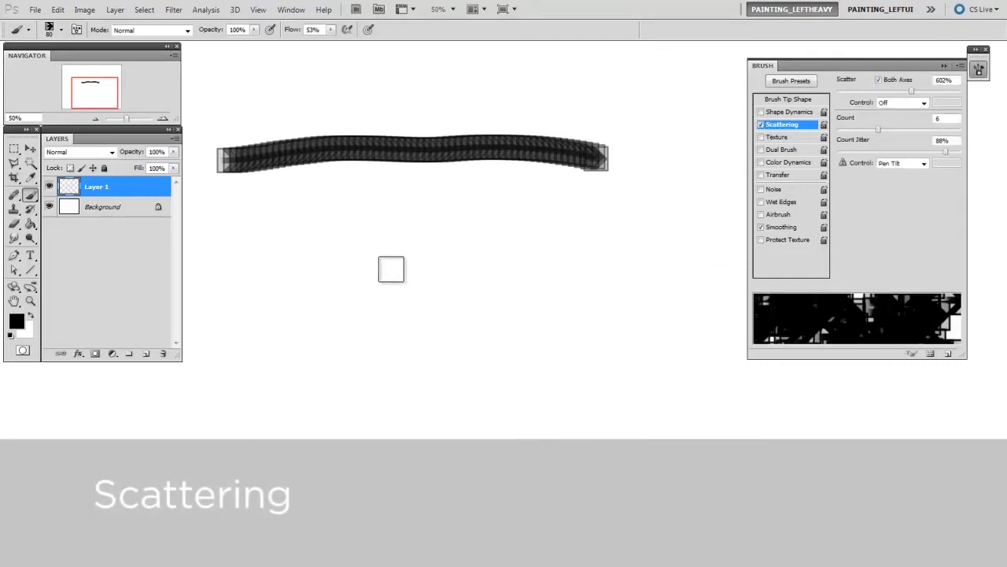
key("bracketright")
key("bracketright")
mouse_move(272, 298)
left_mouse_down()
mouse_move(524, 308)
mouse_move(625, 340)
left_mouse_up()
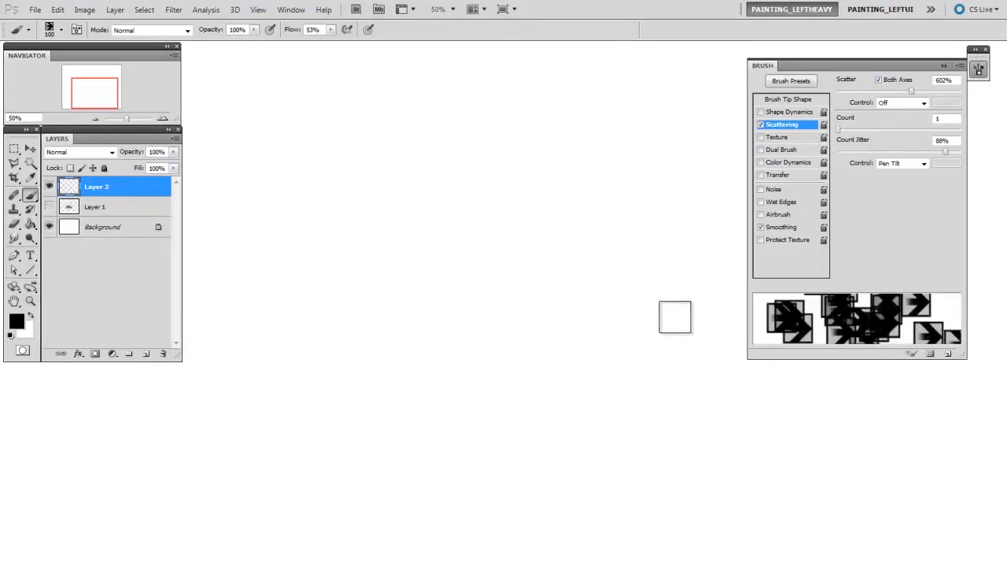
- Set Scatter to 740% and paint a horizontal scattered stroke on Layer 2
left_click_drag(913, 91, 825, 91)
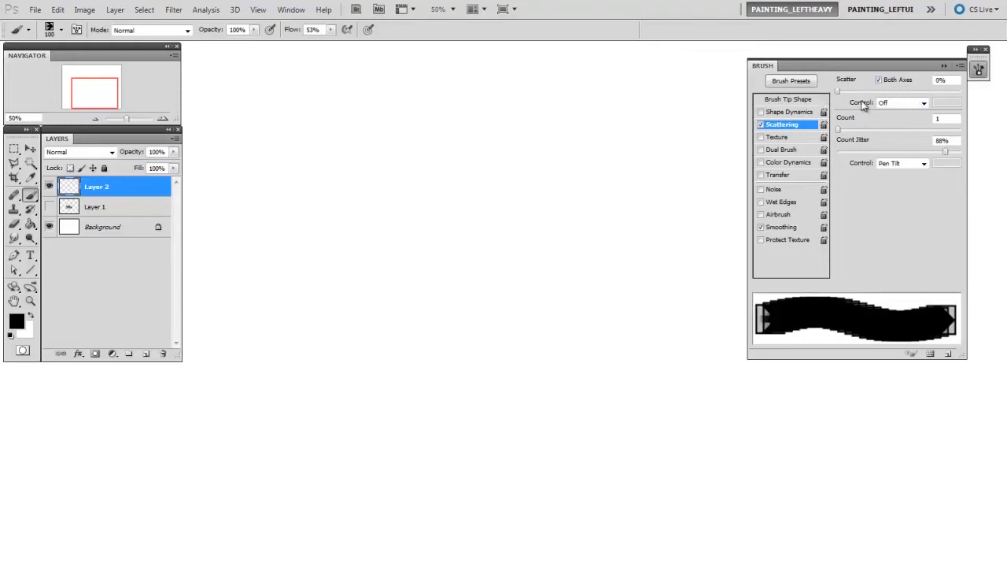
mouse_move(839, 95)
left_mouse_down()
mouse_move(941, 109)
mouse_move(919, 107)
mouse_move(930, 108)
left_mouse_up()
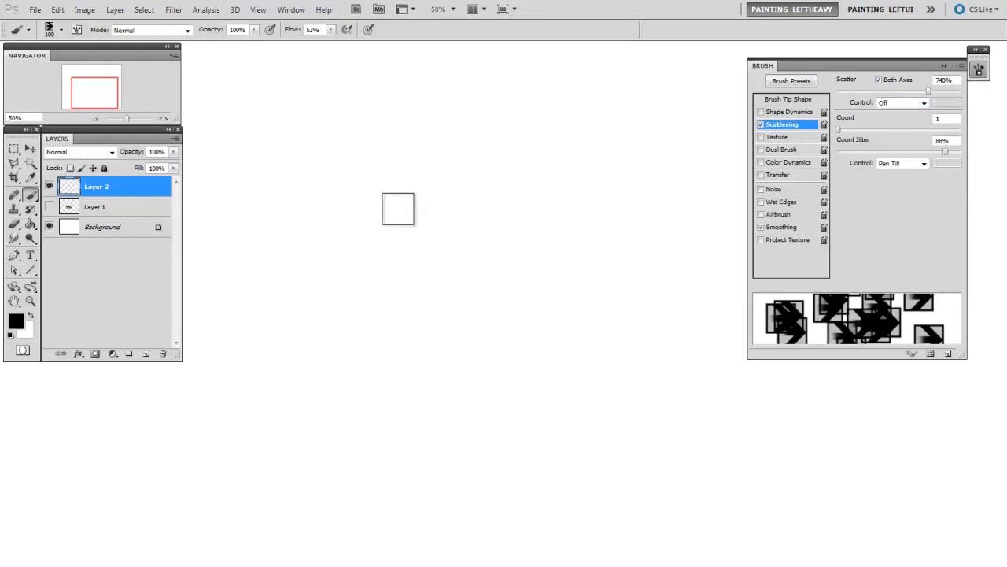
mouse_move(244, 164)
left_mouse_down()
mouse_move(471, 185)
mouse_move(586, 177)
left_mouse_up()
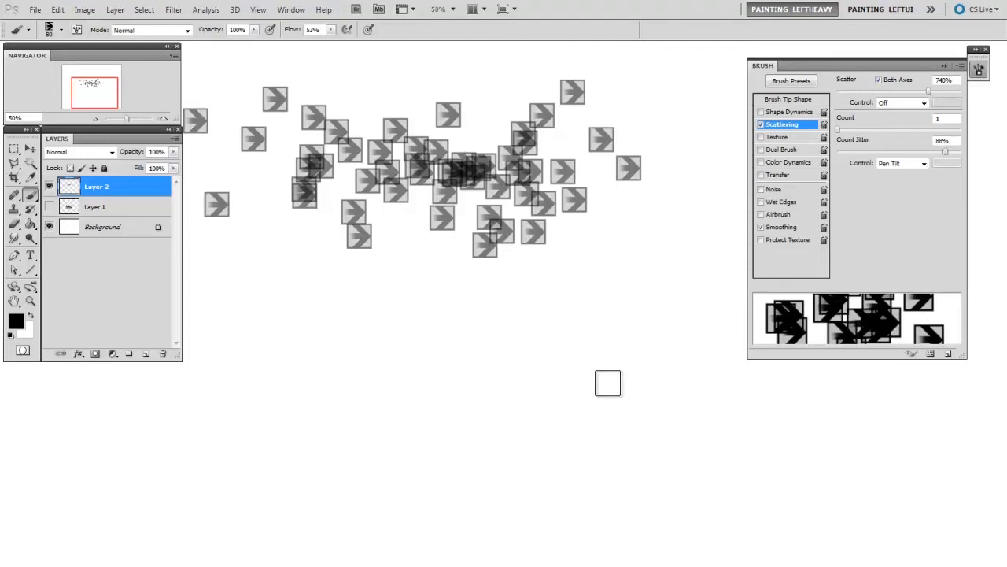
- Set the Scatter control to Pen Pressure, hide Layer 2 and paint a pressure-varied stroke on a new layer
left_click(924, 103)
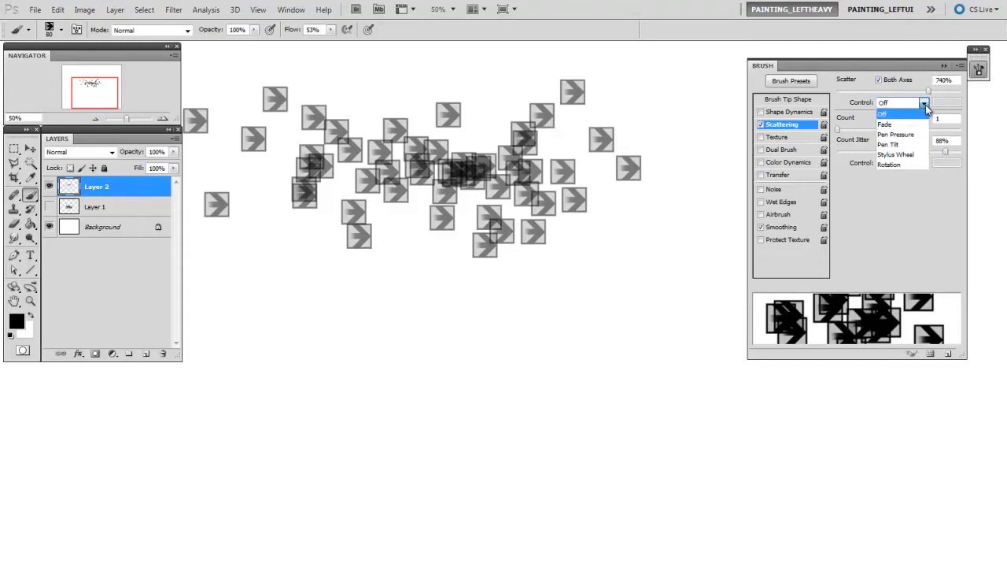
left_click(905, 135)
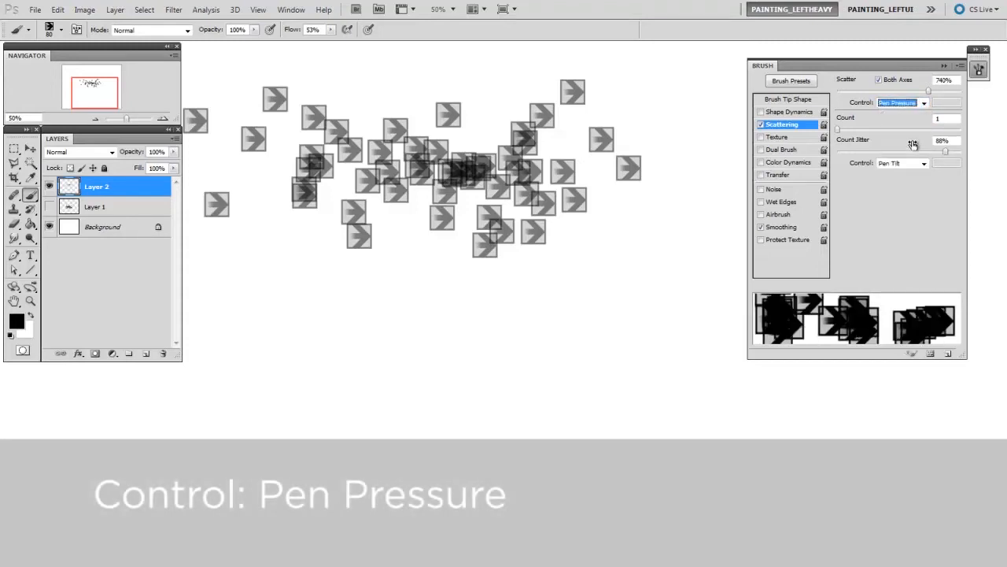
left_click(50, 186)
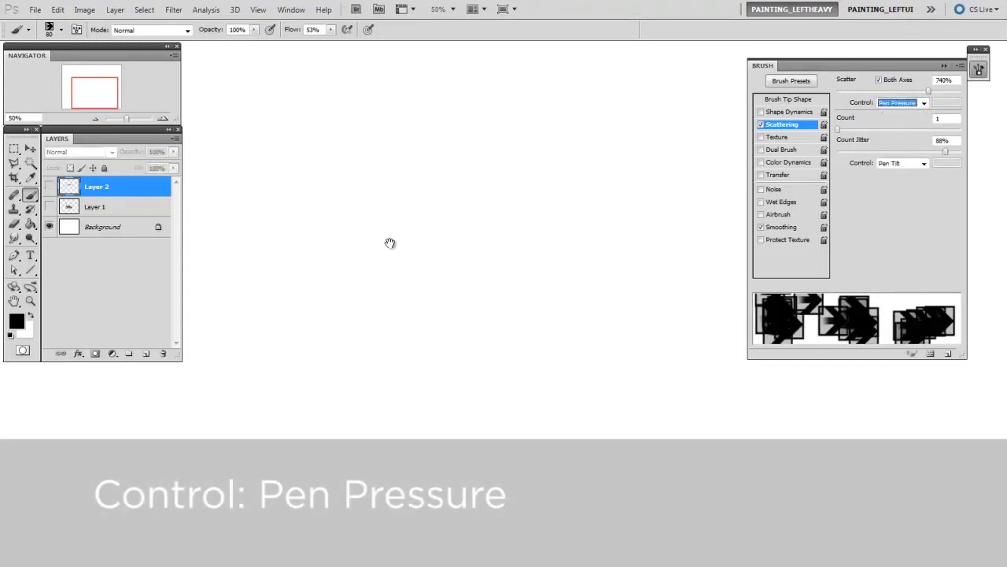
key("ctrl+shift+alt+n")
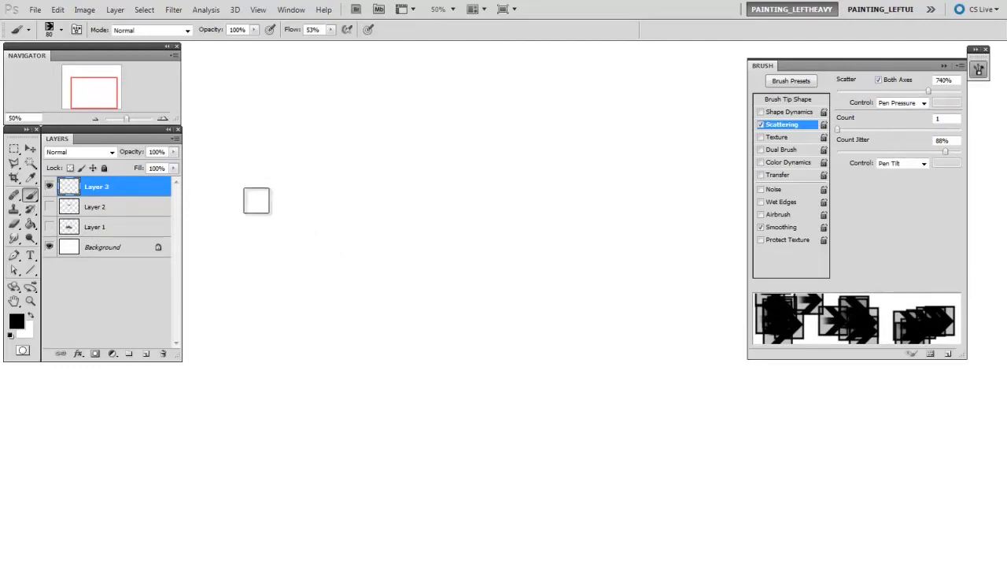
mouse_move(220, 175)
left_mouse_down()
mouse_move(443, 173)
mouse_move(606, 187)
mouse_move(671, 157)
mouse_move(737, 194)
left_mouse_up()
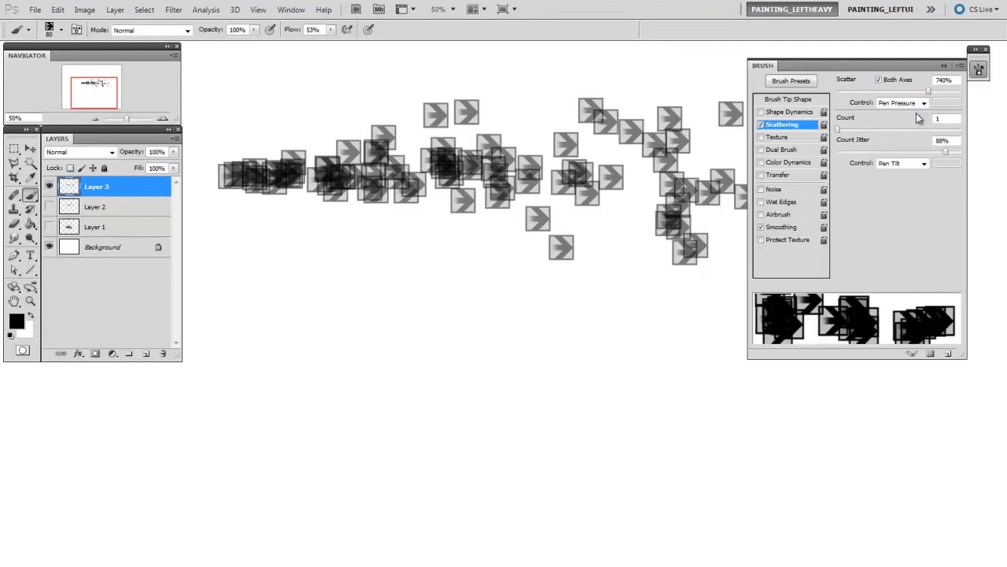
- Delete Layer 3, then set Scatter to 811% with its control Off
left_click_drag(144, 192, 163, 354)
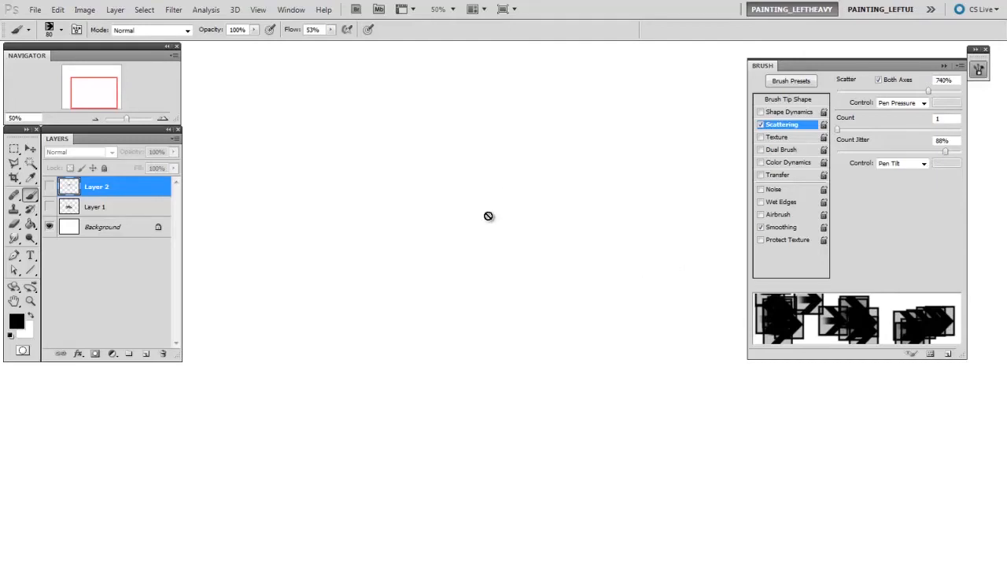
mouse_move(929, 92)
left_mouse_down()
mouse_move(954, 97)
mouse_move(938, 96)
left_mouse_up()
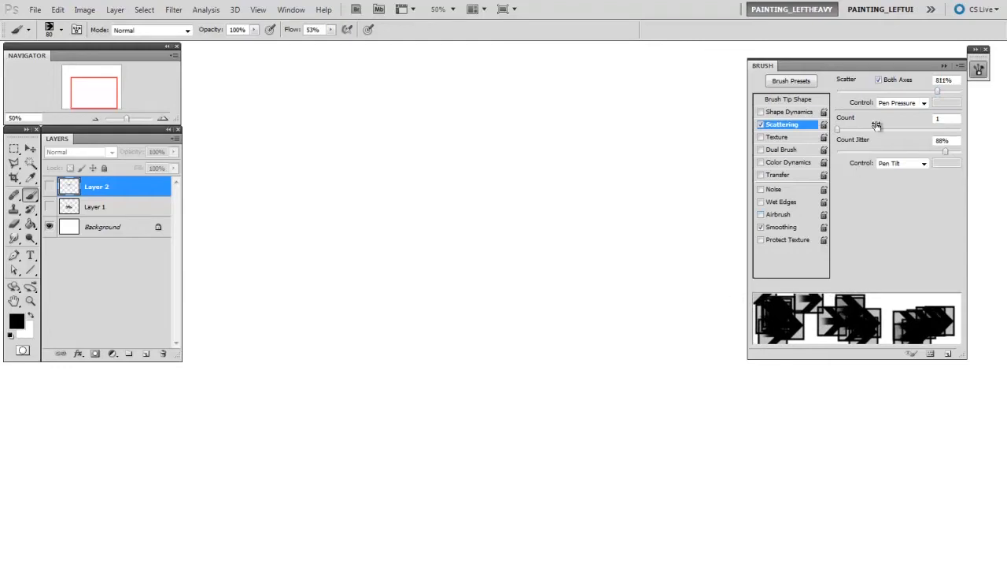
left_click(898, 102)
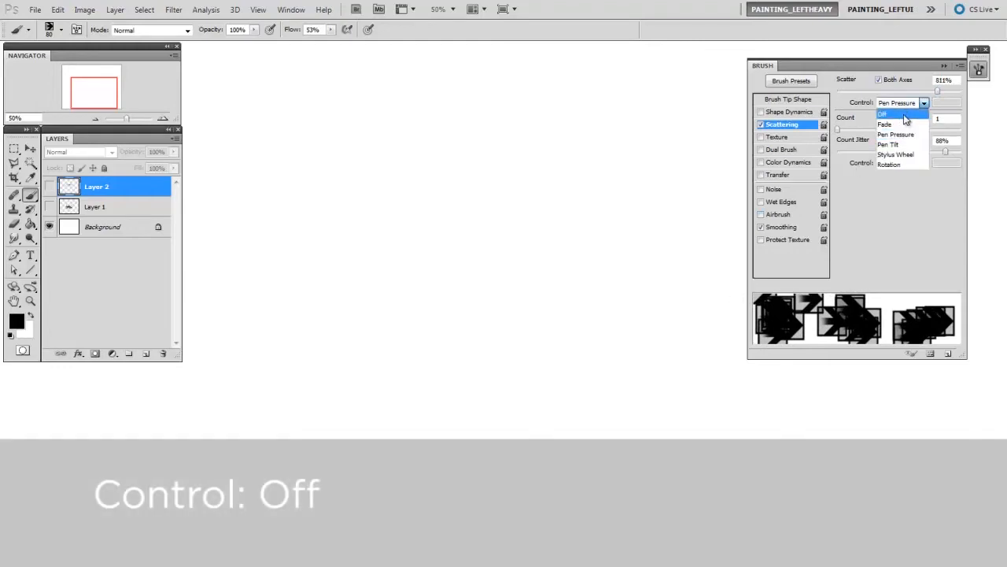
left_click(904, 116)
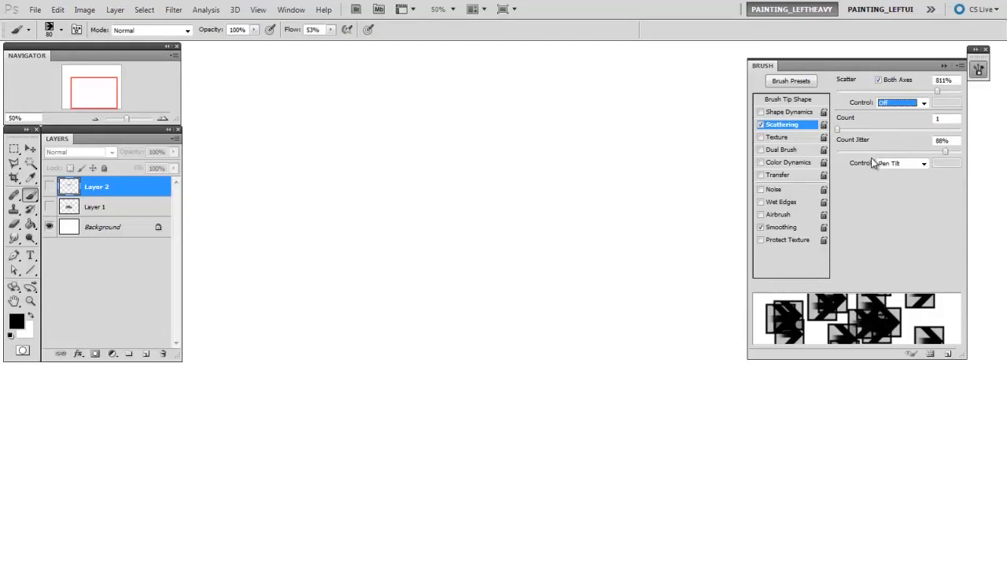
- Add a new layer and paint a horizontal stroke with the updated scatter settings
left_click(457, 241)
key("ctrl+shift+alt+n")
mouse_move(254, 181)
left_mouse_down()
mouse_move(486, 202)
mouse_move(627, 206)
left_mouse_up()
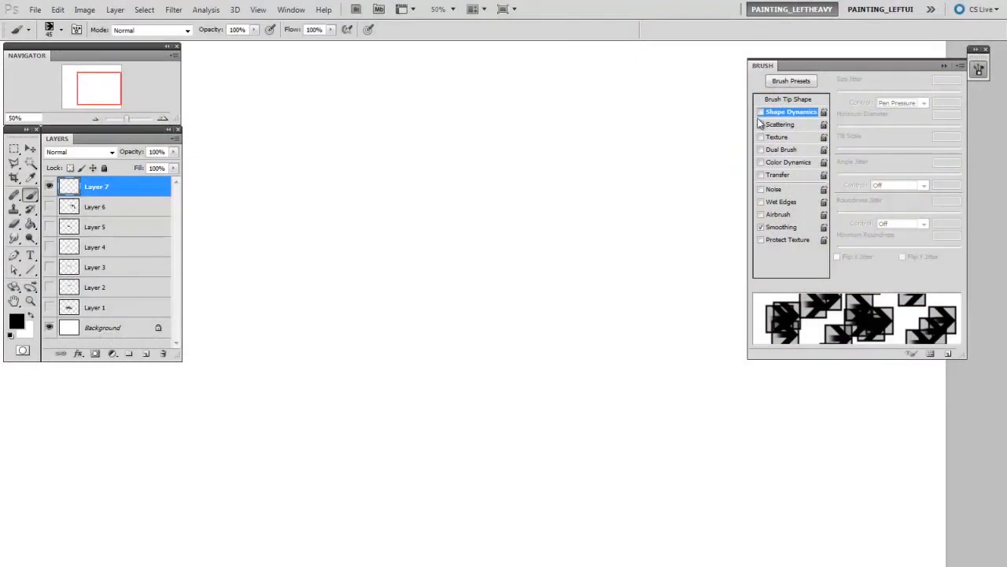
- Enable Shape Dynamics for the brush and set Angle Jitter to 100% with its control Off
left_click(761, 113)
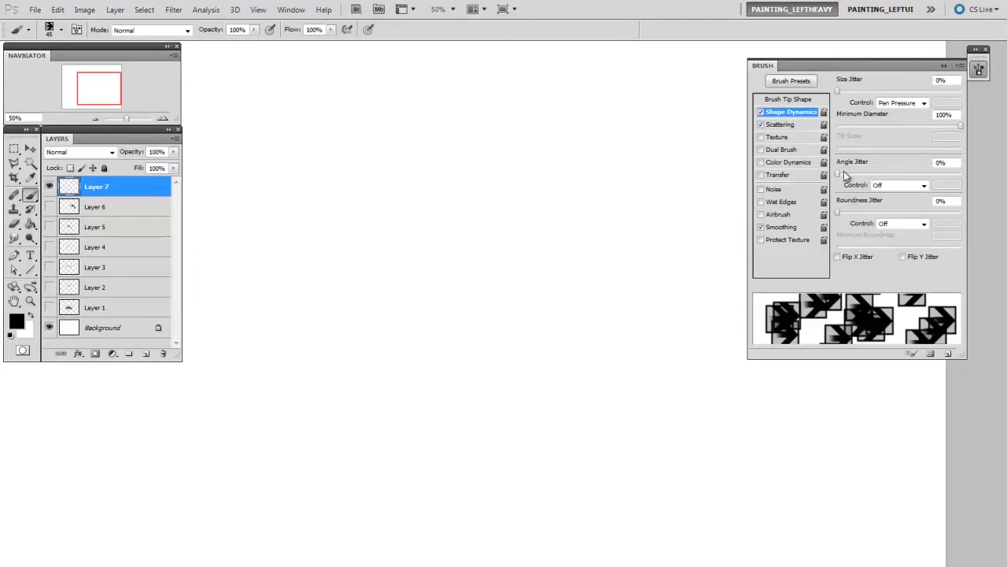
left_click_drag(838, 173, 965, 177)
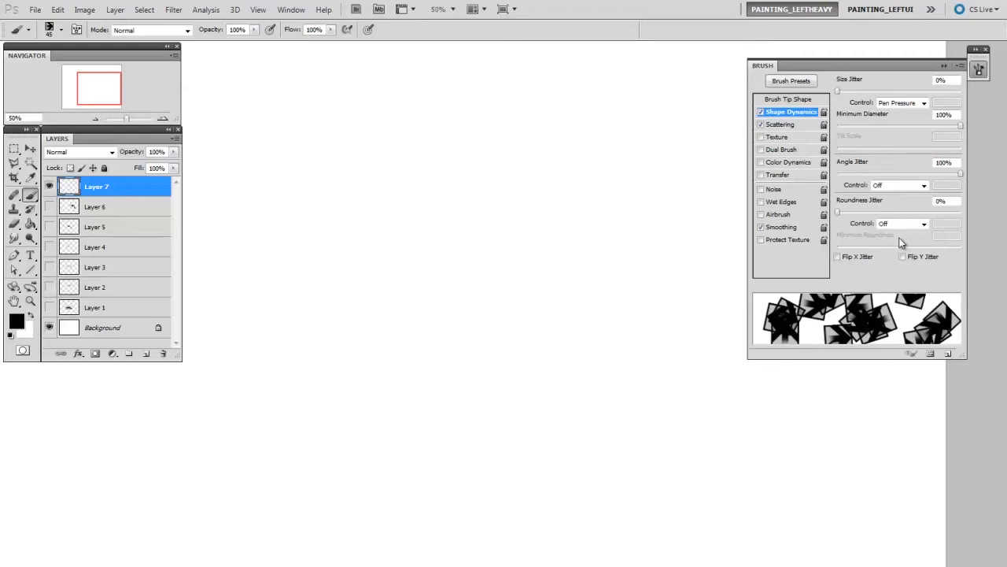
left_click(913, 187)
left_click(905, 197)
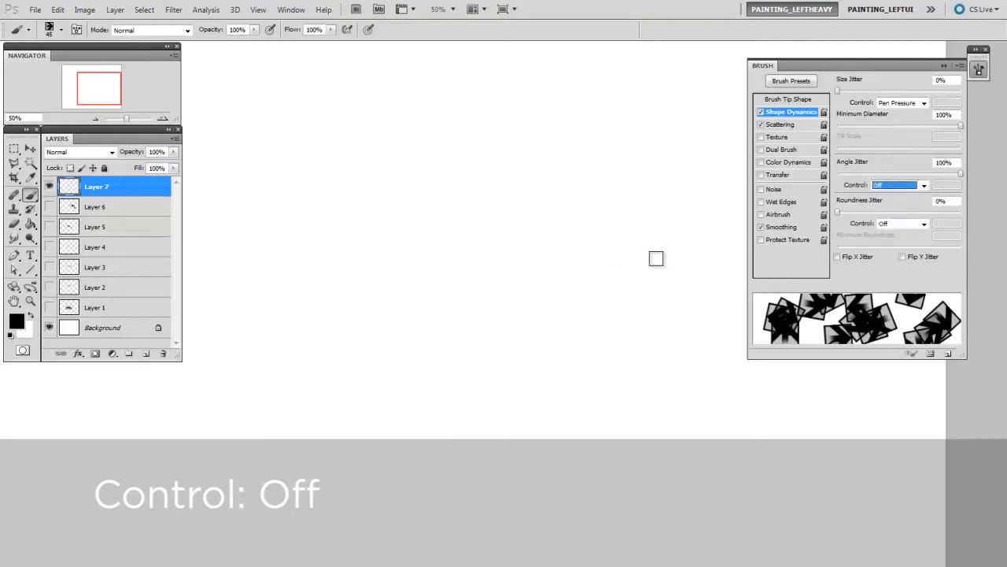
- Add a new layer above Layer 7 and paint a horizontal stroke of randomly rotated marks
key("space")
mouse_move(685, 309)
left_mouse_down()
mouse_move(686, 319)
mouse_move(703, 314)
mouse_move(666, 328)
left_mouse_up()
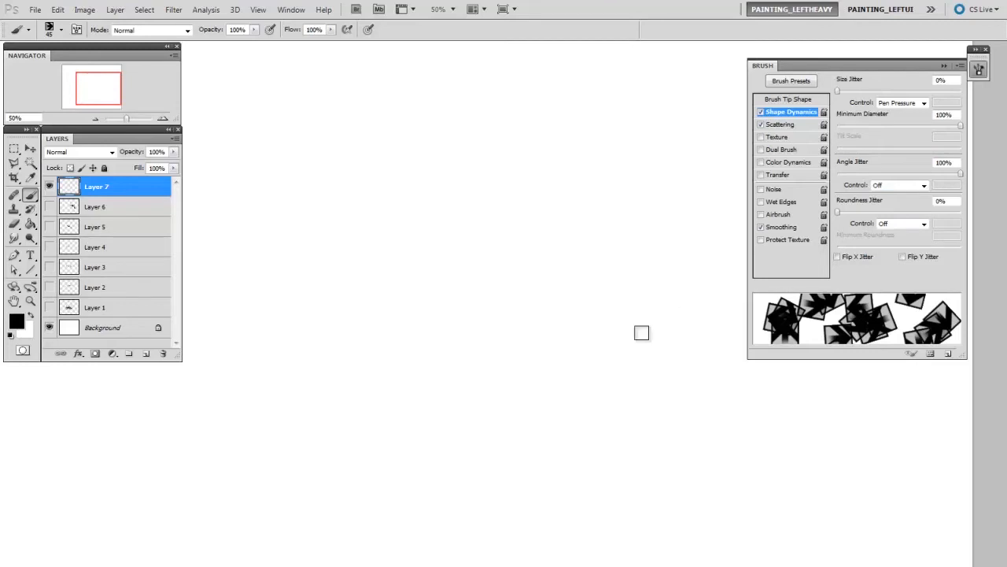
key("ctrl+shift+alt+n")
left_click_drag(283, 224, 689, 229)
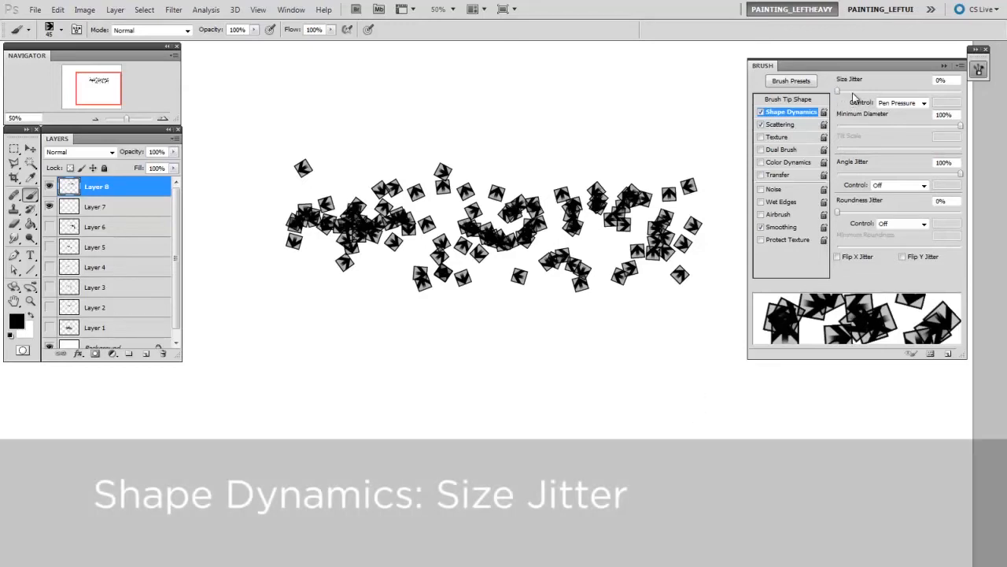
- Set Size Jitter to 55% with its control Off and Minimum Diameter to 0%
left_click_drag(838, 90, 905, 94)
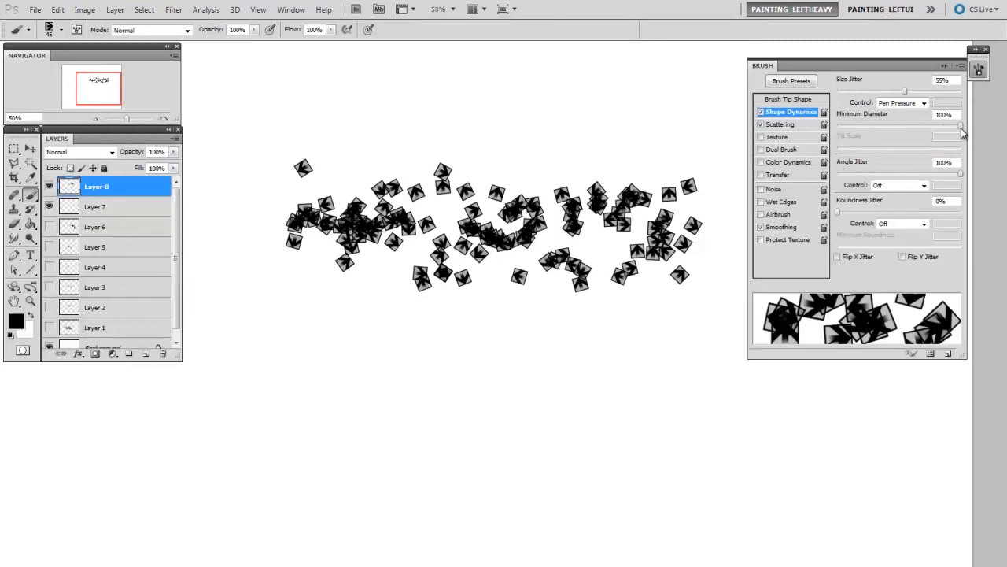
left_click_drag(960, 127, 829, 134)
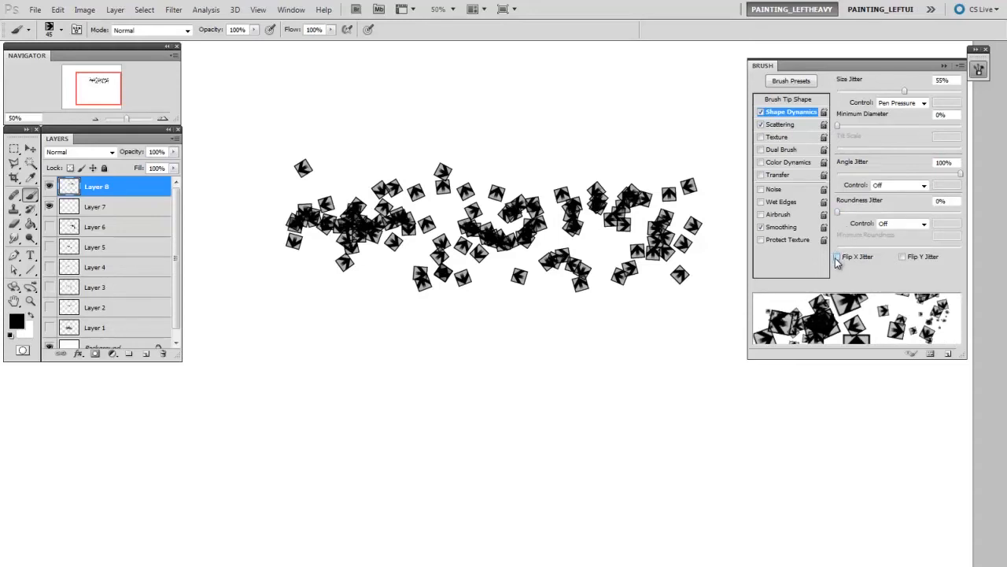
left_click(903, 103)
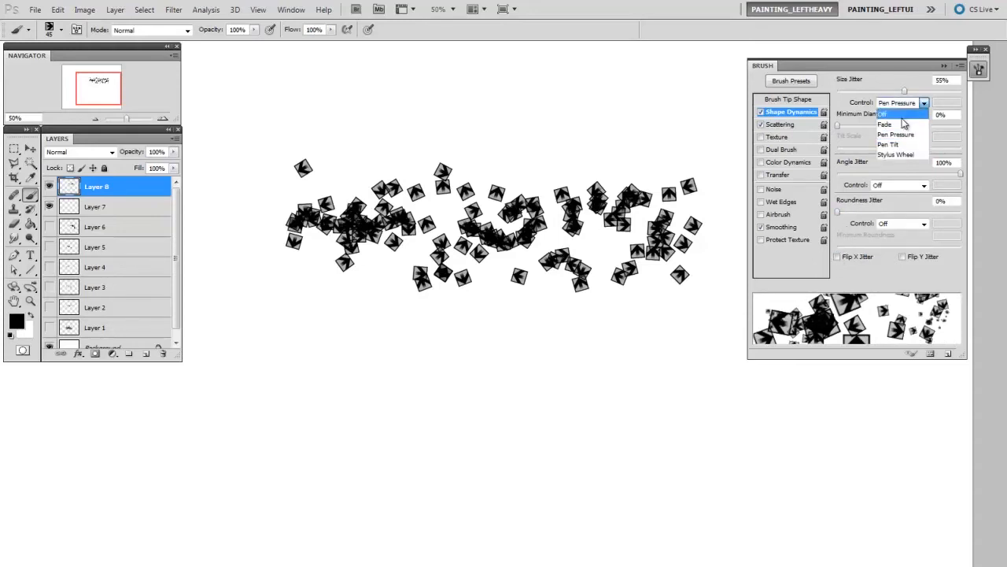
left_click(909, 119)
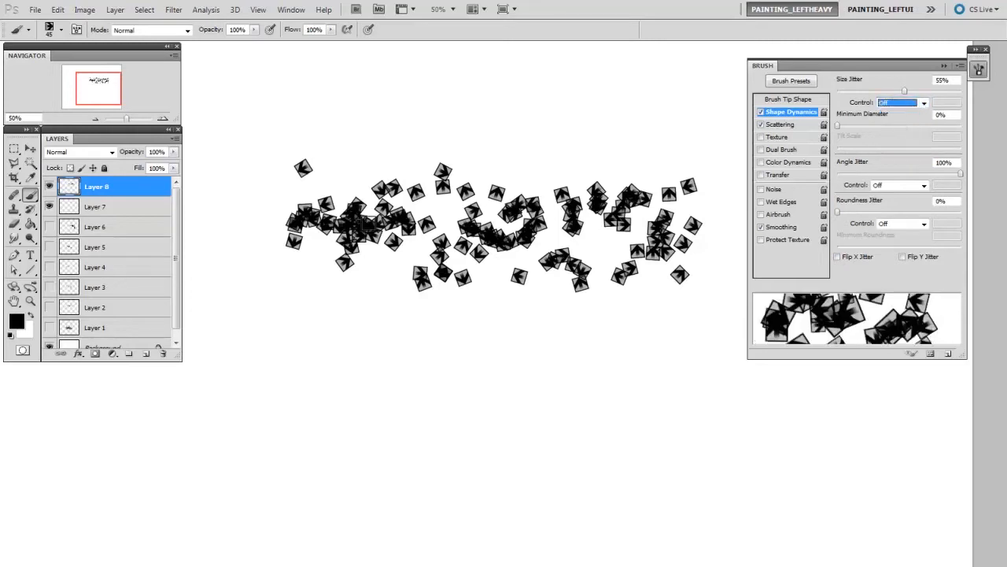
- Hide Layer 8 and paint two horizontal size-varied strokes, one below the other, on a new layer
left_click(49, 186)
key("ctrl+shift+alt+n")
mouse_move(267, 188)
left_mouse_down()
mouse_move(347, 198)
mouse_move(576, 186)
mouse_move(682, 230)
left_mouse_up()
left_click_drag(254, 307, 677, 311)
left_click_drag(672, 389, 667, 395)
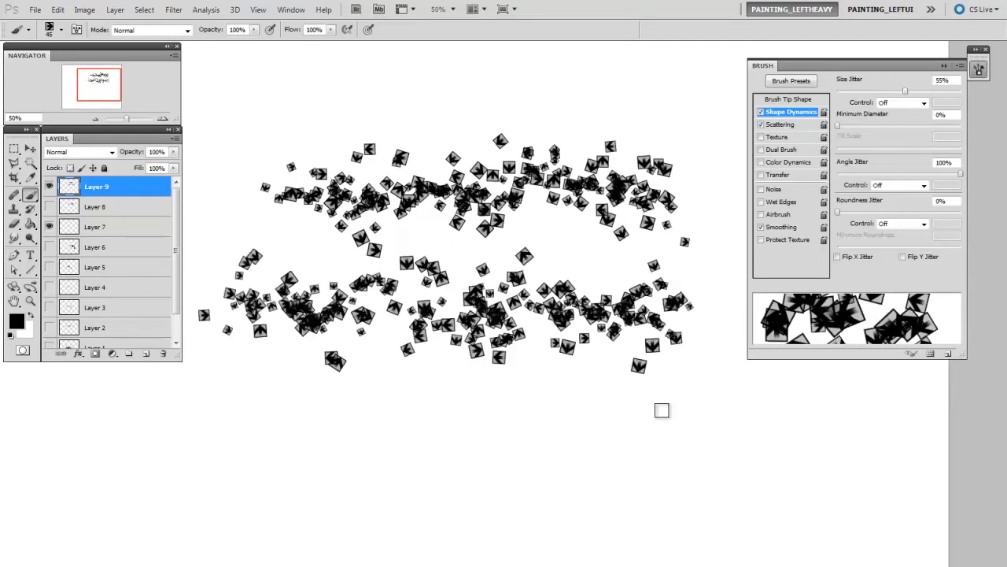
left_click_drag(676, 358, 628, 357)
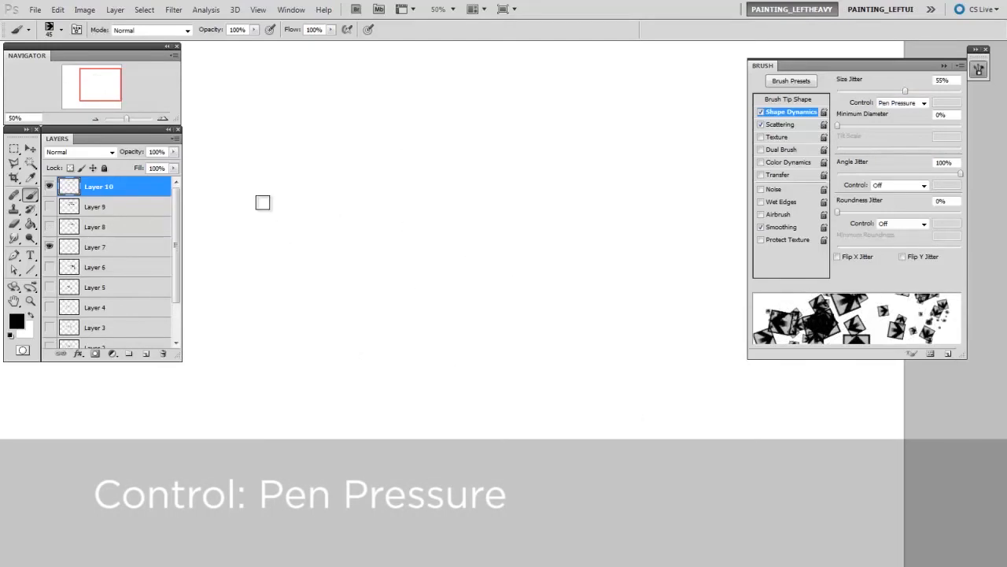
- Paint strokes on Layer 10 with the Size Jitter control set to Pen Pressure, increasing the pressure along the stroke
mouse_move(262, 203)
left_mouse_down()
mouse_move(227, 207)
mouse_move(528, 196)
mouse_move(726, 208)
left_mouse_up()
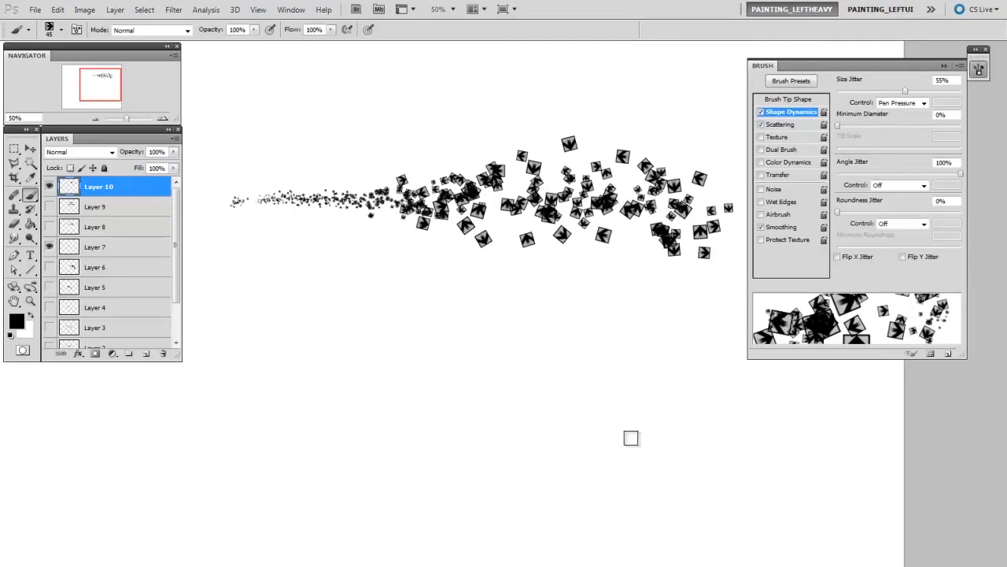
mouse_move(349, 251)
left_mouse_down()
mouse_move(360, 294)
mouse_move(512, 280)
mouse_move(553, 378)
mouse_move(548, 398)
mouse_move(597, 380)
mouse_move(616, 386)
mouse_move(647, 274)
mouse_move(644, 437)
left_mouse_up()
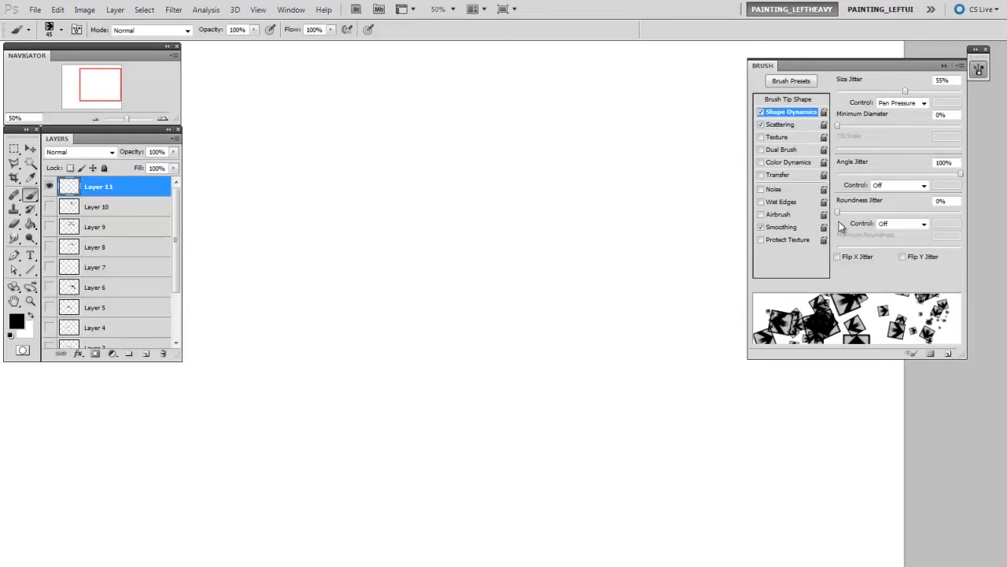
- Set Roundness Jitter to 54% with its control Off and Minimum Roundness to 48%
left_click_drag(840, 214, 903, 213)
left_click_drag(866, 252, 885, 253)
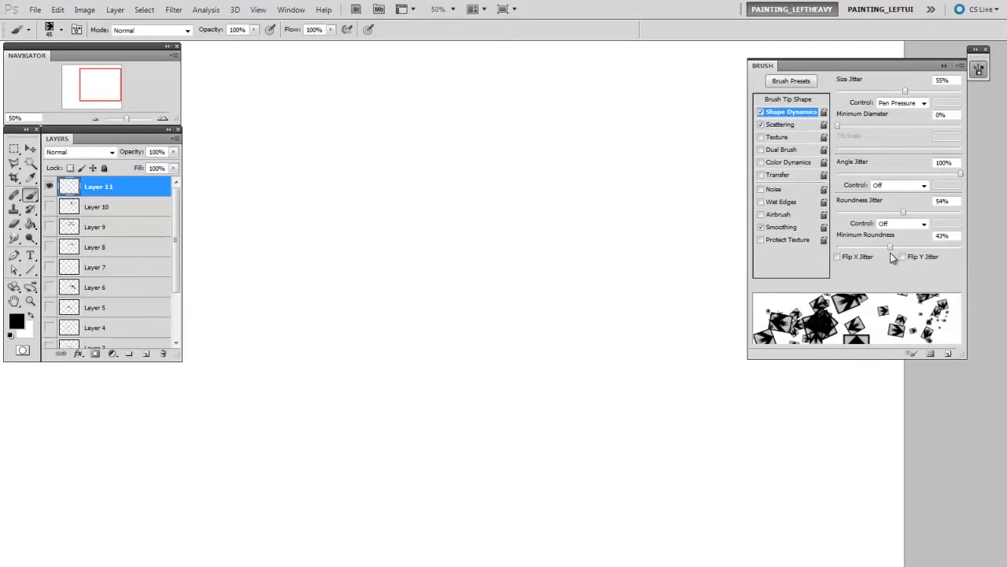
left_click_drag(893, 250, 898, 250)
left_click(901, 224)
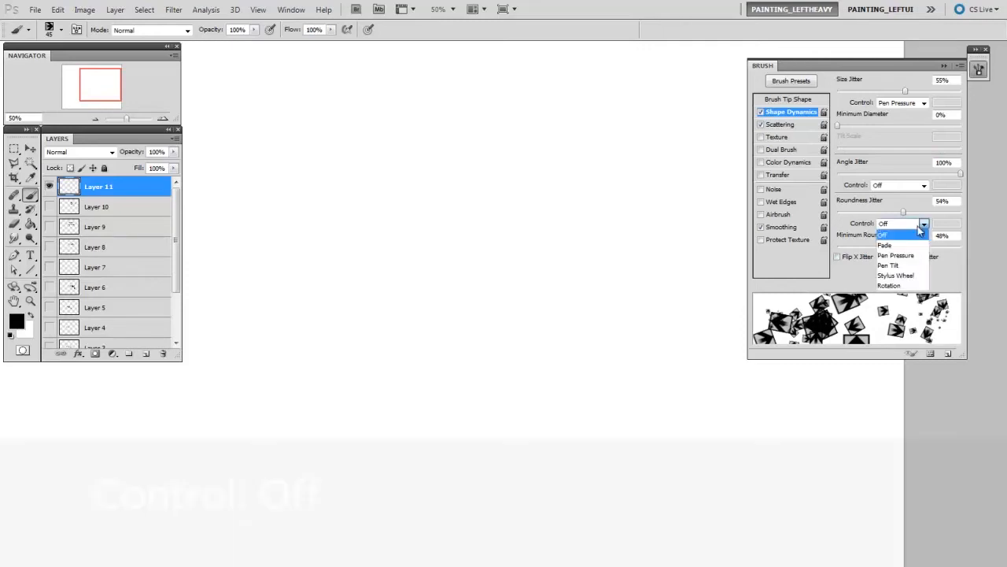
left_click(911, 235)
- Enlarge the brush to 100 px and paint a stroke of varied arrow marks across Layer 11
left_click(474, 269)
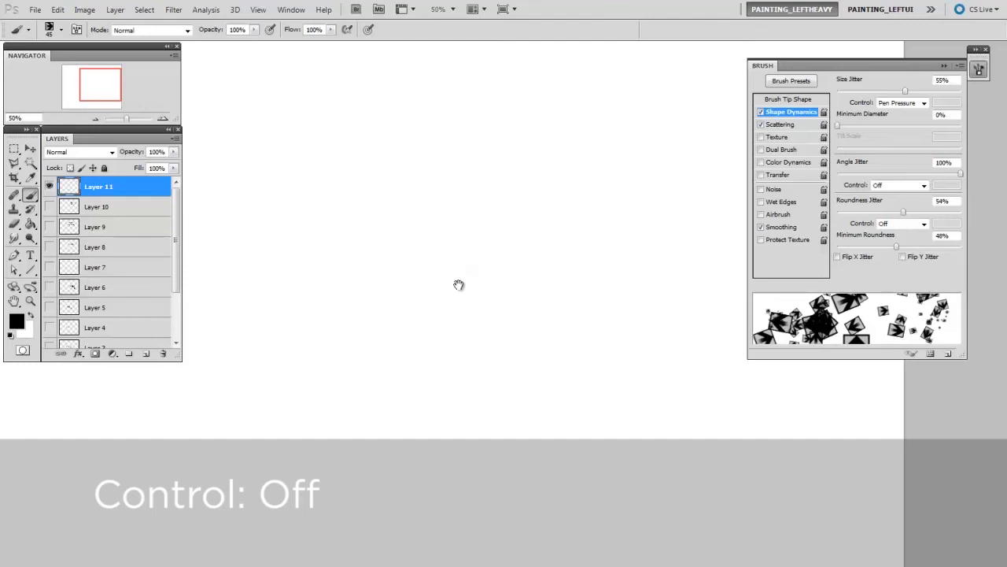
key("bracketright")
key("bracketright")
key("bracketright")
key("bracketright")
key("bracketright")
key("bracketright")
mouse_move(279, 224)
left_mouse_down()
mouse_move(340, 203)
mouse_move(428, 239)
mouse_move(638, 202)
left_mouse_up()
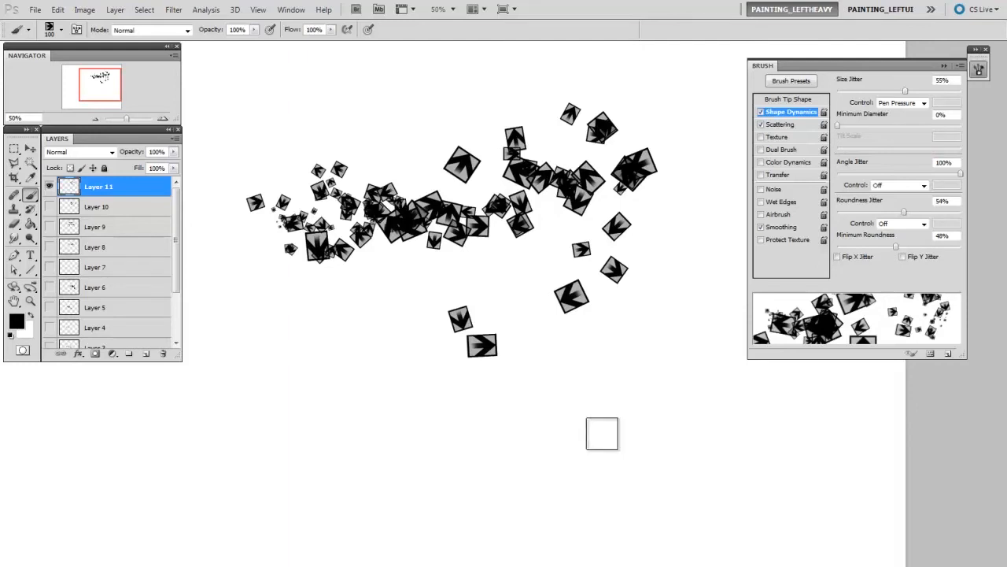
- Set the brush tip Spacing to 49% and paint a test stroke beside the existing arrows on Layer 11
left_click(789, 126)
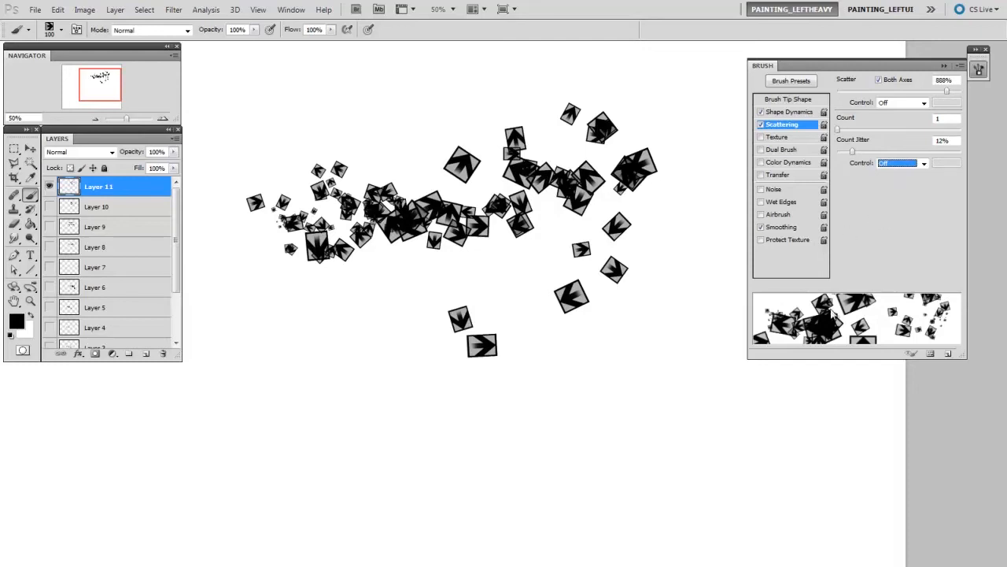
left_click(805, 102)
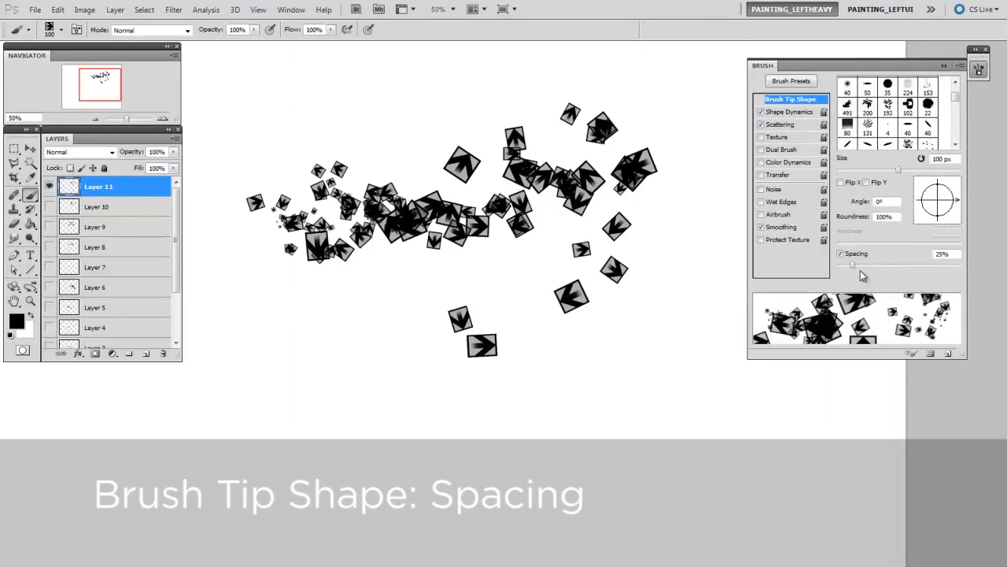
left_click_drag(852, 265, 867, 268)
mouse_move(591, 269)
left_mouse_down()
mouse_move(566, 260)
mouse_move(617, 227)
left_mouse_up()
key("ctrl+minus")
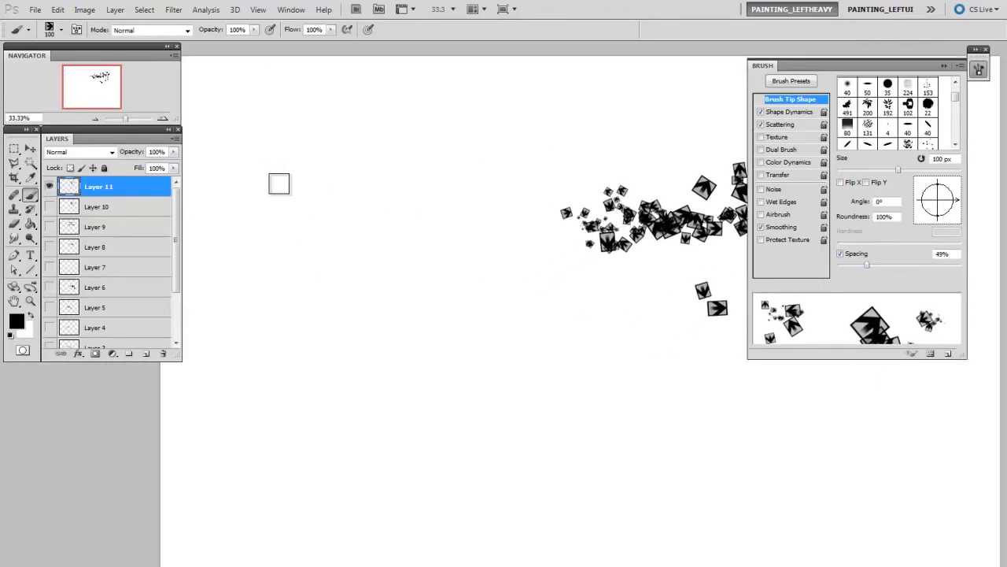
mouse_move(279, 183)
left_mouse_down()
mouse_move(404, 175)
mouse_move(495, 226)
mouse_move(560, 142)
left_mouse_up()
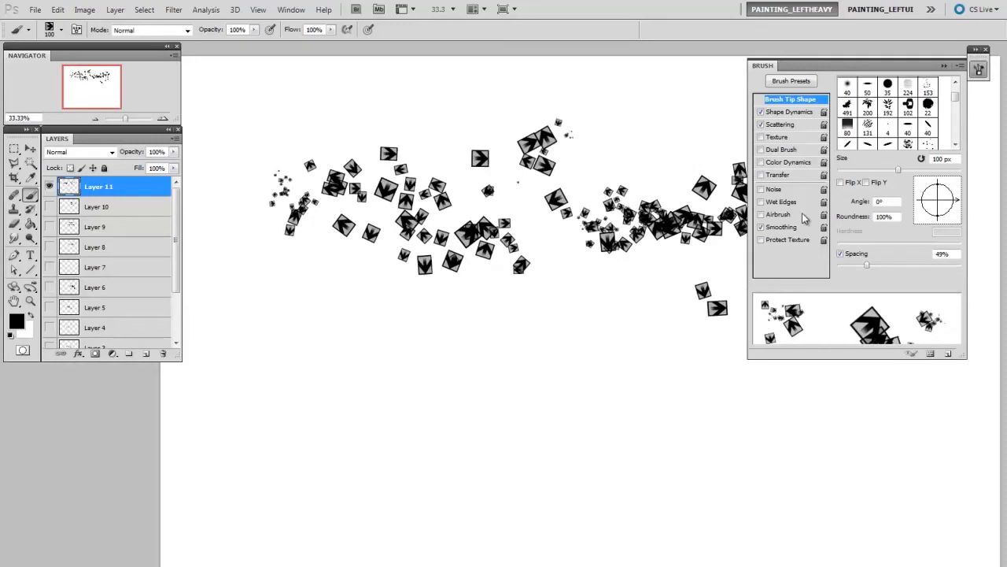
- Increase the brush Spacing to 58%, then hide Layer 11 and paint a scattered arrow stroke on a new layer
left_click(872, 264)
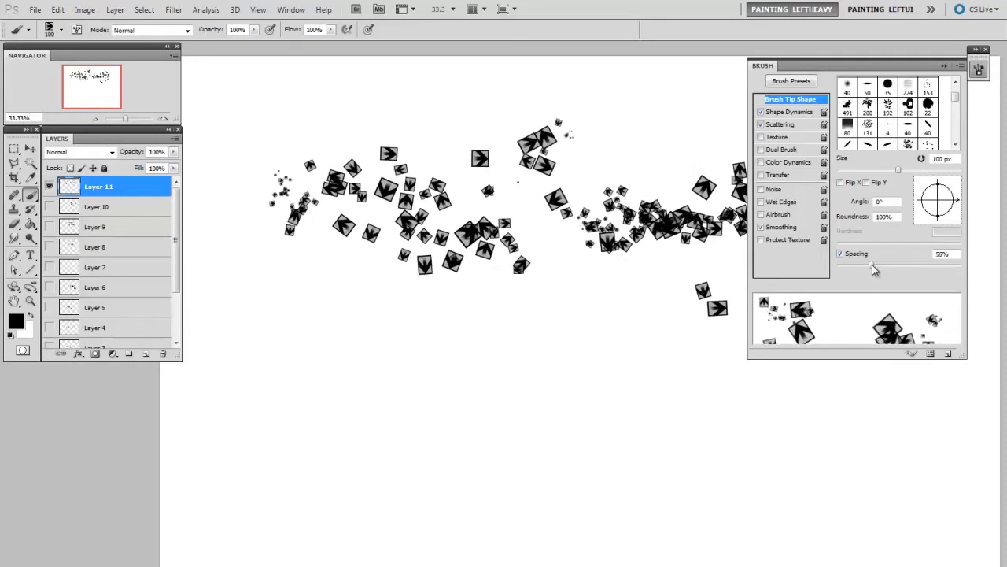
left_click(50, 186)
key("ctrl+alt+shift+n")
mouse_move(277, 190)
left_mouse_down()
mouse_move(320, 208)
mouse_move(437, 186)
mouse_move(684, 221)
left_mouse_up()
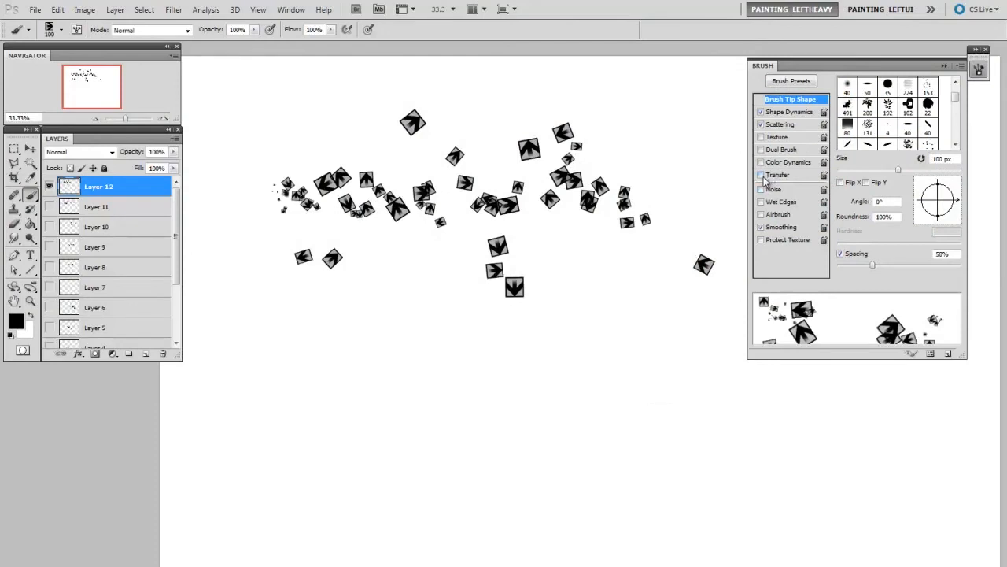
- Enable Transfer for the arrow brush and delete Layer 12 with its test stroke
left_click(761, 175)
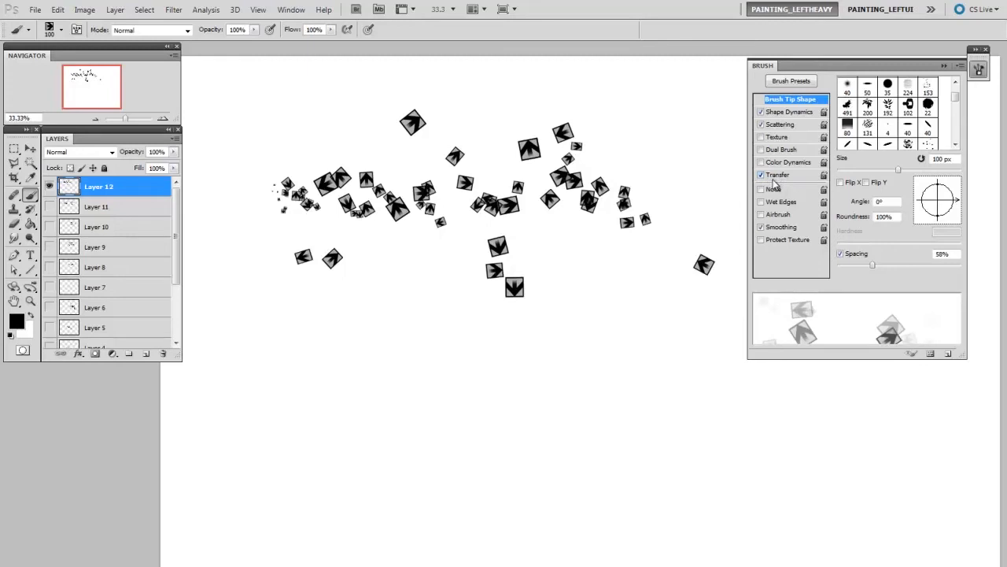
left_click(780, 175)
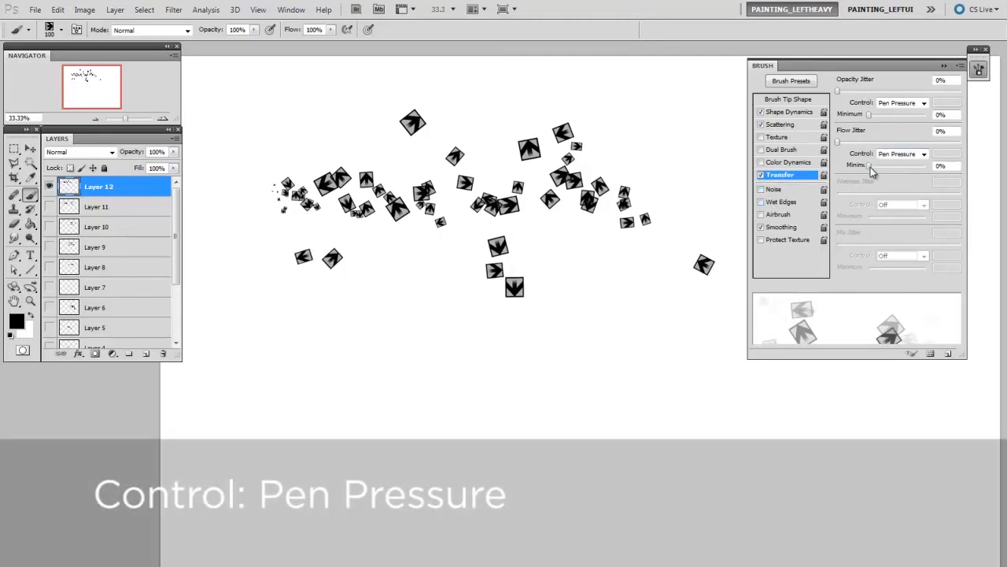
left_click_drag(151, 189, 159, 253)
left_click_drag(163, 353, 163, 354)
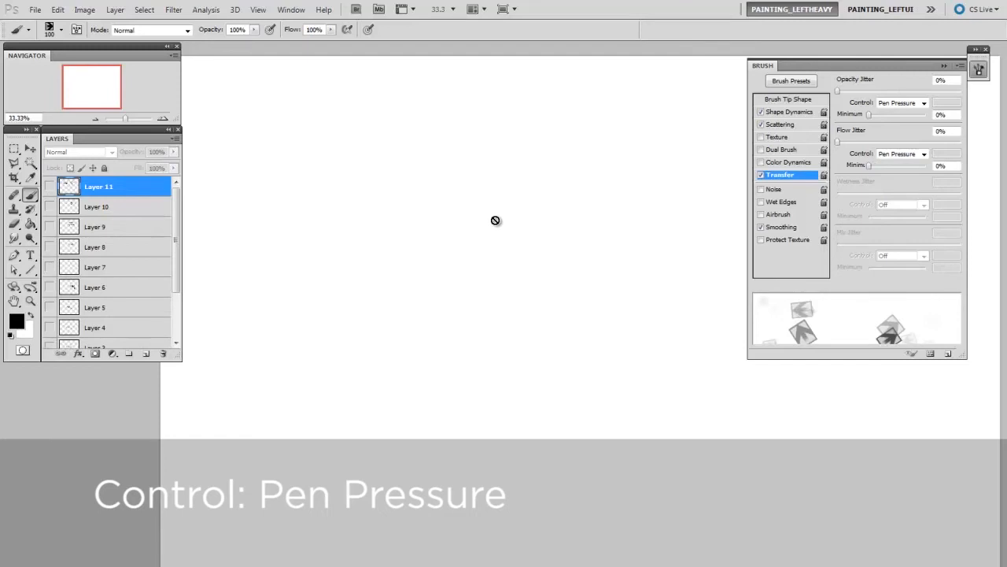
- Paint two pressure-faded arrow strokes on a new layer, one at 100 px and one below it at 80 px
key("ctrl+shift+alt+n")
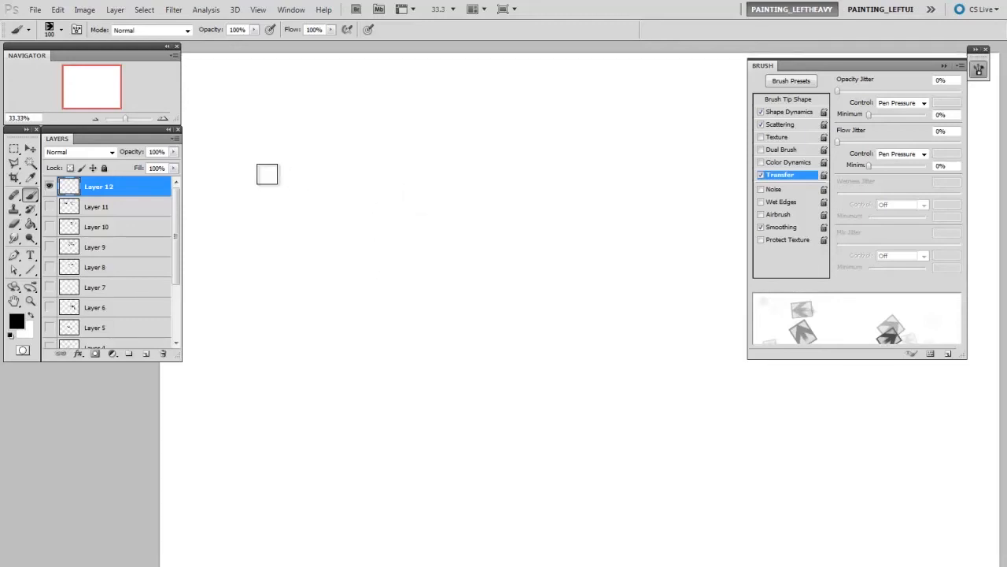
mouse_move(344, 176)
left_mouse_down()
mouse_move(540, 182)
mouse_move(688, 170)
mouse_move(736, 189)
left_mouse_up()
key("ctrl+minus")
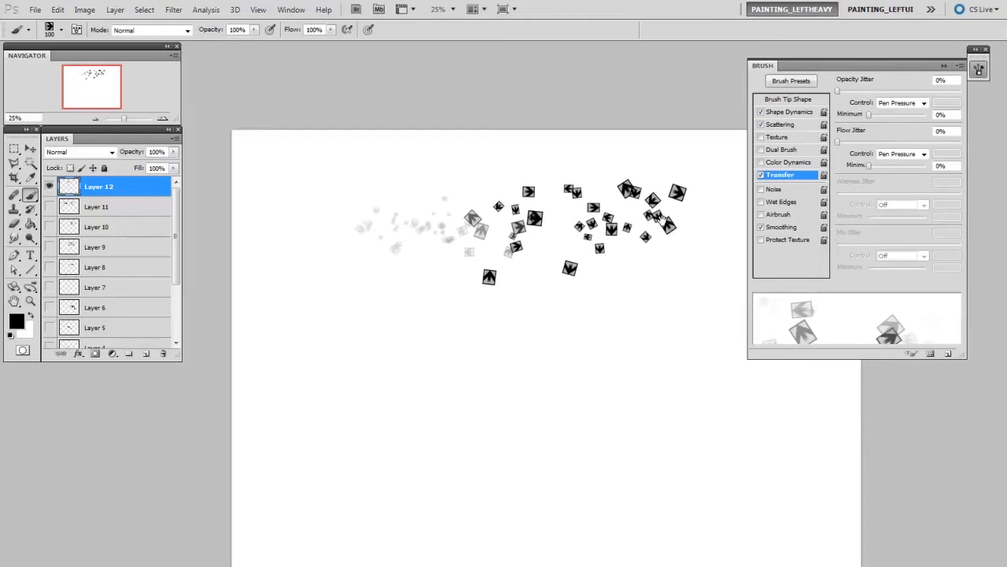
key("bracketleft")
key("bracketleft")
mouse_move(333, 251)
left_mouse_down()
mouse_move(362, 263)
mouse_move(643, 270)
left_mouse_up()
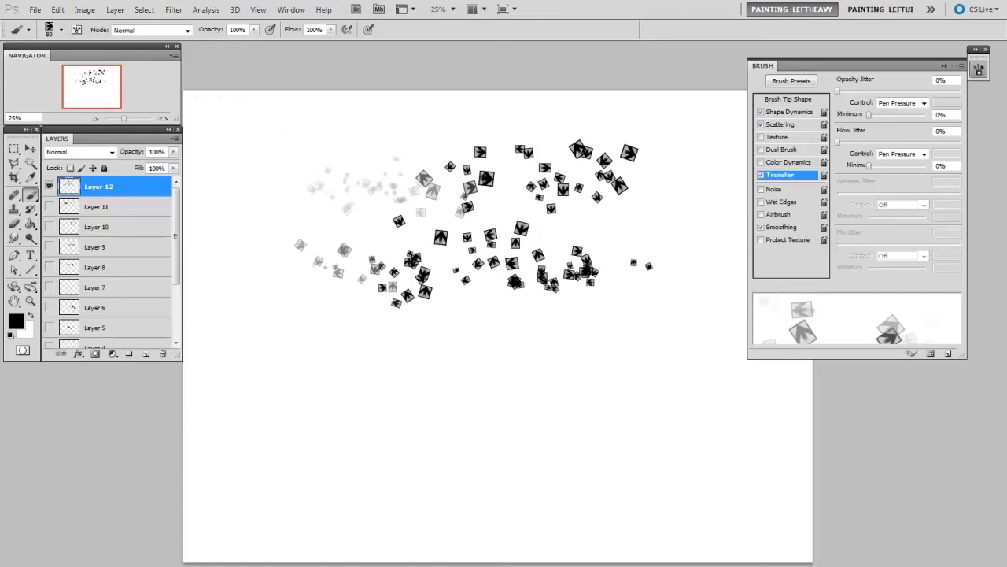
- Save the current arrow brush as a new preset with a name beginning with WIP_, capturing the brush size
left_click(948, 353)
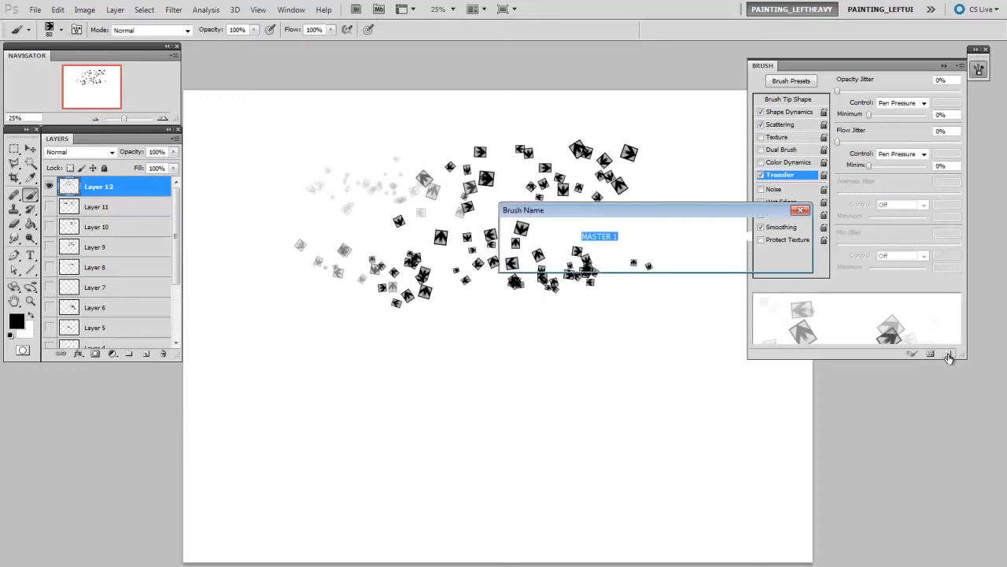
type("WIP_scatterBrush")
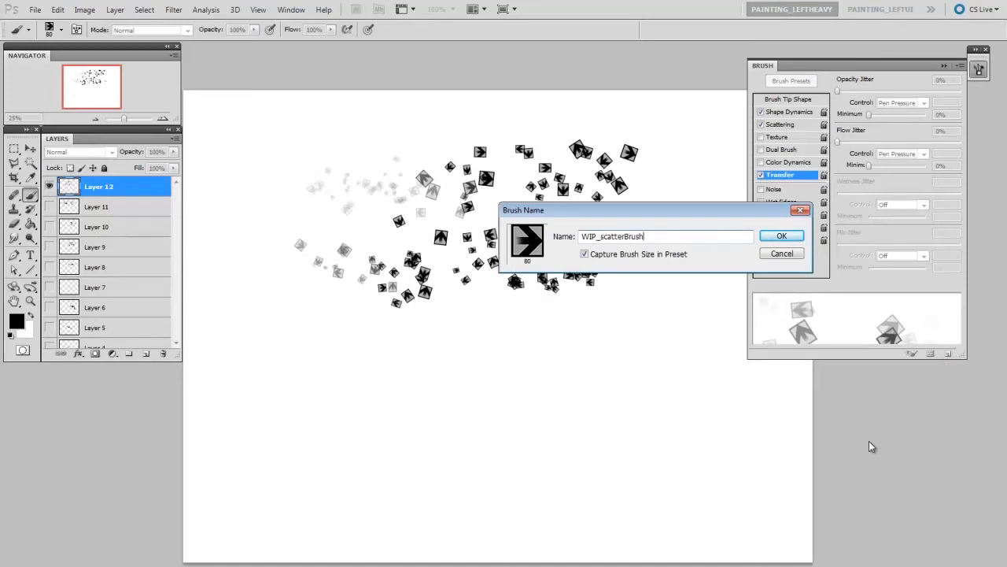
key("Return")
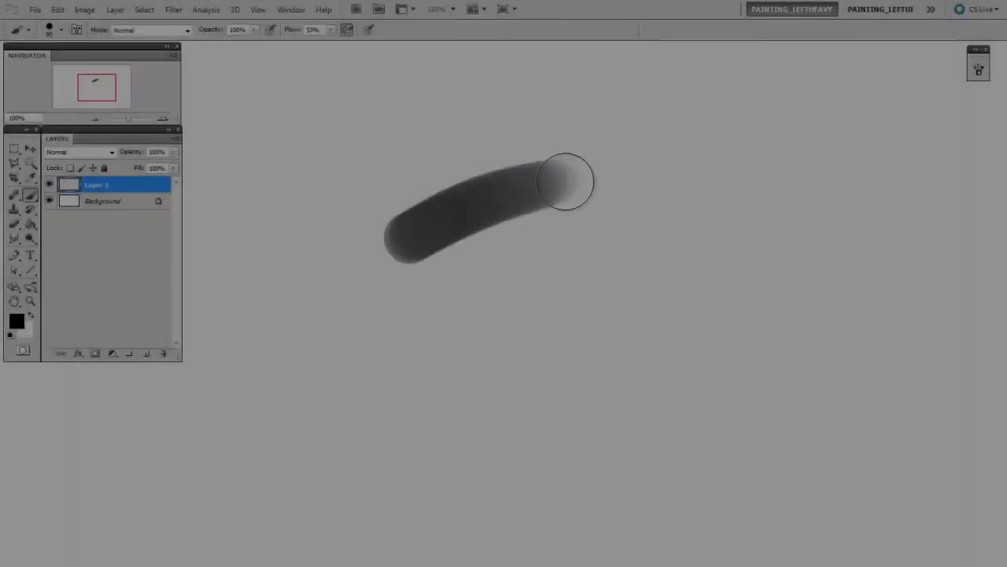
- In the brush-tip document, paint a solid black blob on Layer 1 and erase its edges into an angular rock shape
mouse_move(566, 180)
left_mouse_down()
mouse_move(712, 272)
mouse_move(603, 322)
left_mouse_up()
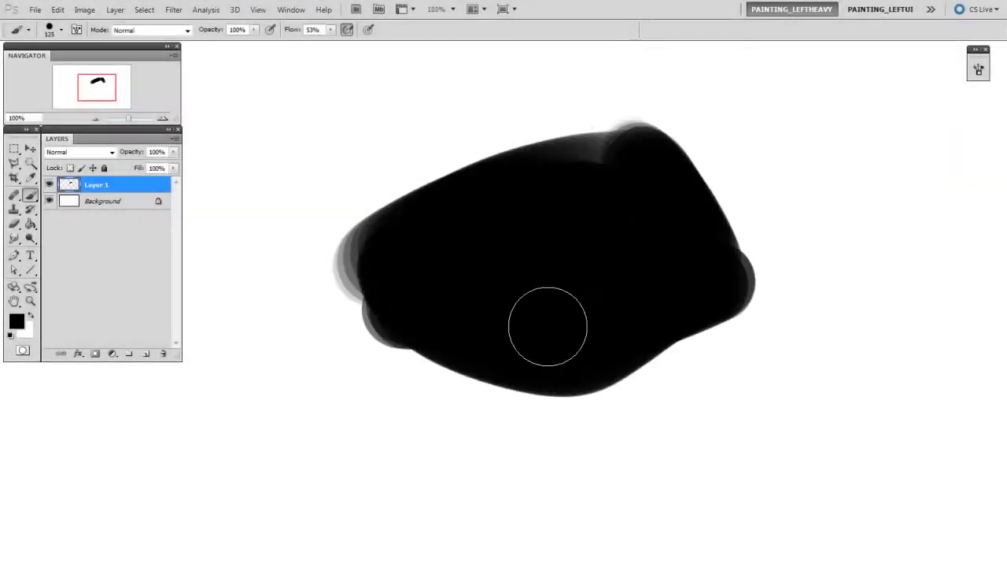
key("e")
mouse_move(416, 326)
left_mouse_down()
mouse_move(349, 359)
mouse_move(636, 116)
mouse_move(775, 276)
left_mouse_up()
key("bracketright")
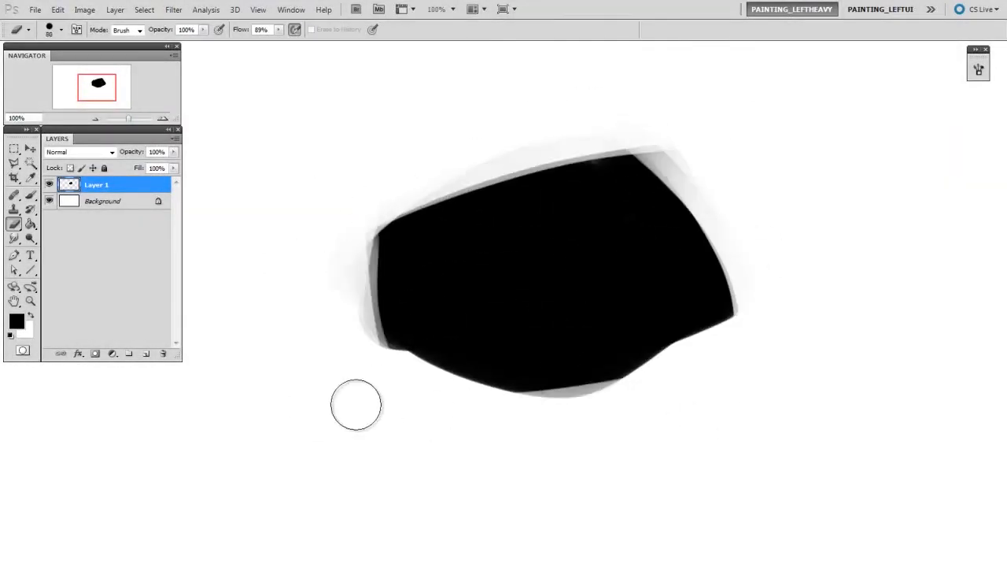
left_click_drag(314, 407, 791, 277)
left_click_drag(346, 366, 629, 425)
key("bracketright")
key("bracketright")
mouse_move(351, 227)
left_mouse_down()
mouse_move(408, 425)
mouse_move(567, 128)
mouse_move(777, 388)
left_mouse_up()
key("bracketright")
mouse_move(746, 220)
left_mouse_down()
mouse_move(733, 265)
mouse_move(391, 405)
left_mouse_up()
- Reposition and free-transform the black rock shape, and trim its lower edge with the eraser
key("v")
left_click_drag(598, 315, 610, 295)
key("ctrl+t")
left_click_drag(757, 374, 690, 360)
key("Return")
key("e")
mouse_move(517, 364)
left_mouse_down()
mouse_move(596, 355)
mouse_move(653, 330)
left_mouse_up()
- Duplicate the rock shape beneath the original and apply a Motion Blur with angle -62° and distance 204 pixels to the copy
left_click_drag(146, 354, 146, 353)
left_click_drag(104, 185, 105, 207)
left_click(173, 9)
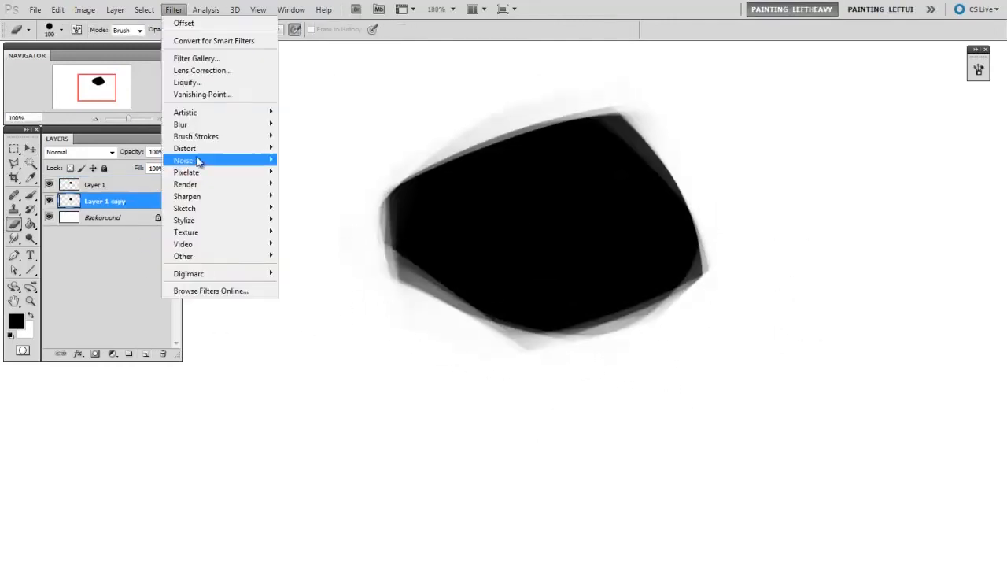
mouse_move(189, 124)
left_click(303, 195)
left_click_drag(637, 318, 833, 123)
left_click_drag(801, 312, 809, 305)
left_click_drag(734, 344, 761, 344)
left_click_drag(800, 311, 802, 313)
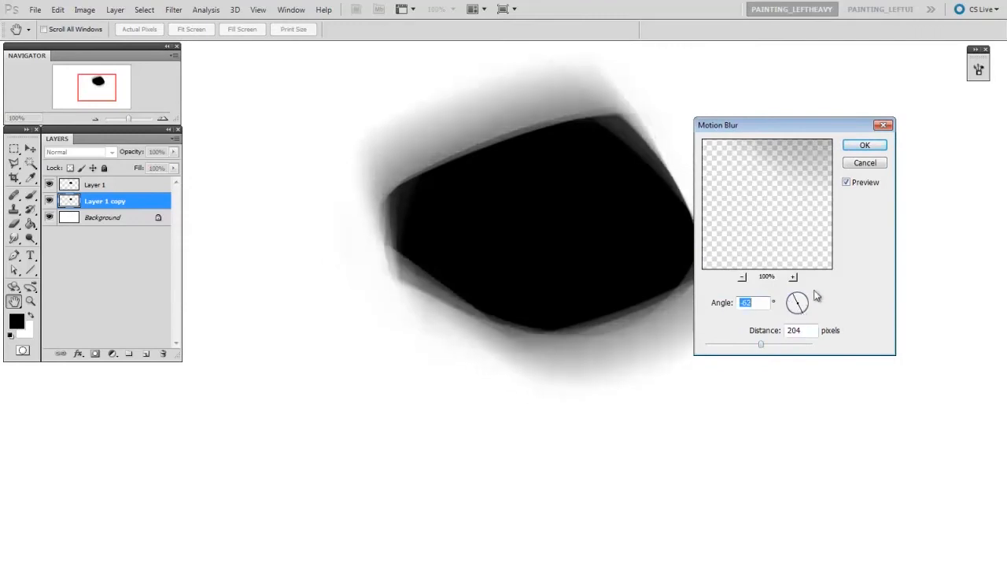
left_click_drag(826, 123, 838, 113)
left_click(879, 134)
- Duplicate the blurred layer, free-transform the new copy and set its opacity to 33%
key("ctrl+j")
key("ctrl+t")
left_click_drag(711, 421, 787, 316)
key("Return")
key("v")
key("3")
key("3")
- Duplicate the faded blur layer once more and reposition the copy around the rock shape
key("ctrl+j")
key("ctrl+t")
key("Return")
left_click_drag(613, 366, 672, 326)
- Soften the outer edges of the blurred copy with the eraser, enlarging it to 300 px
key("e")
mouse_move(667, 391)
left_mouse_down()
mouse_move(600, 452)
mouse_move(692, 378)
left_mouse_up()
left_click_drag(692, 378, 721, 413)
key("bracketright")
key("bracketright")
left_click_drag(757, 351, 792, 375)
- Select Layer 1 and its three copies and free-transform and reposition them together
left_click(112, 184)
left_click(112, 234, "shift")
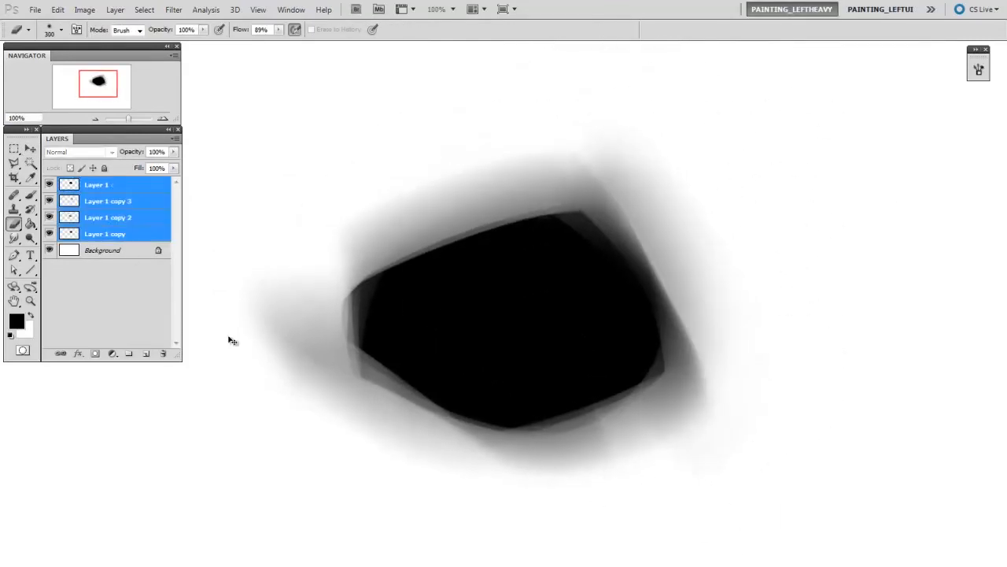
key("ctrl+t")
left_click_drag(808, 500, 677, 481)
left_click_drag(631, 432, 709, 409)
key("Return")
key("v")
left_click_drag(640, 482, 636, 477)
key("ctrl+minus")
left_click_drag(693, 385, 693, 329)
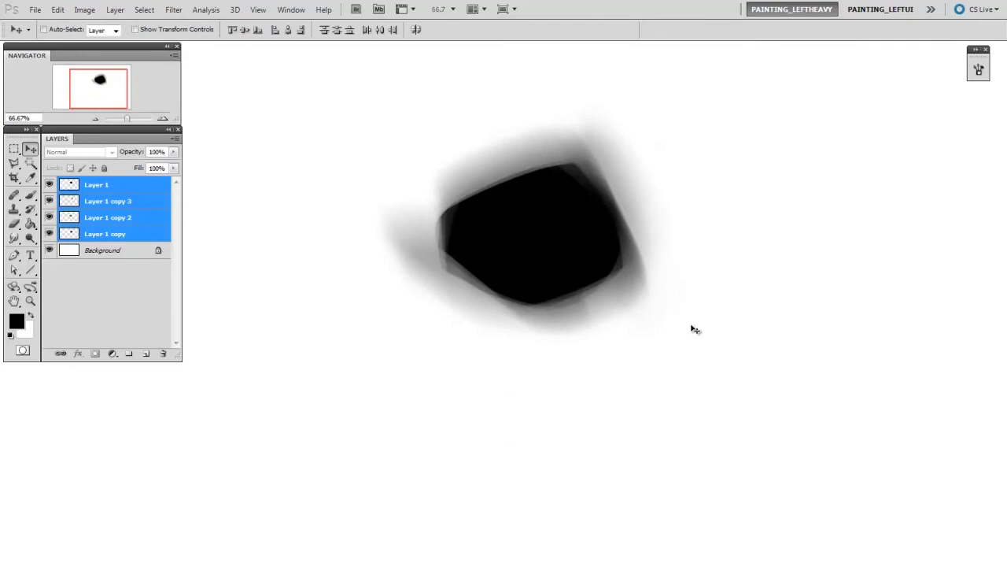
- Merge duplicates of the four shape layers into one layer, move it aside and hide the original layers
key("c")
left_click_drag(118, 234, 147, 354)
key("ctrl+e")
key("v")
left_click_drag(403, 348, 689, 346)
left_click_drag(49, 201, 49, 250)
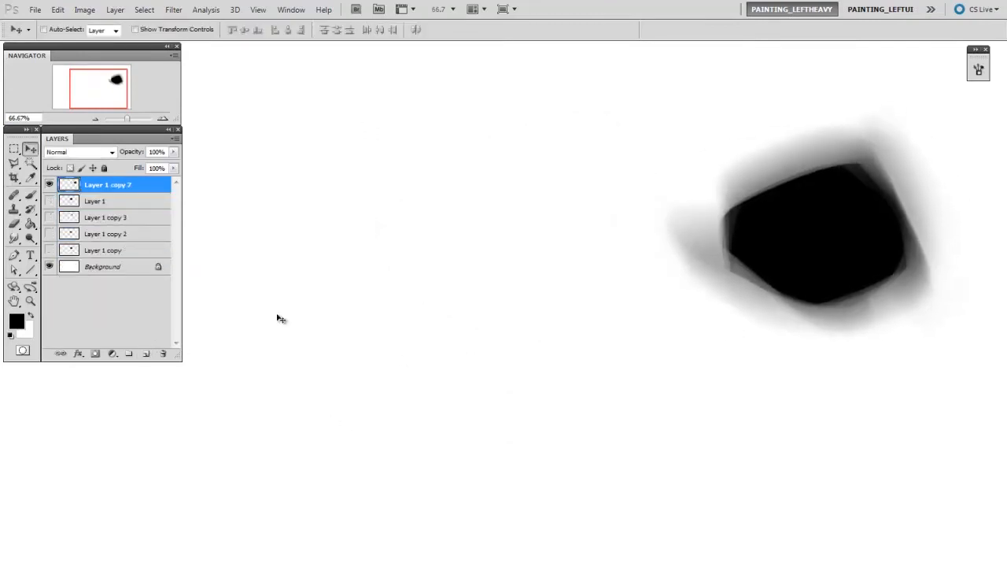
- Move the merged shape back to the middle of the canvas and clean its blurred fringe with a soft eraser
left_click_drag(905, 280, 613, 308)
key("e")
right_click(479, 247)
key("Return")
key("bracketright")
key("bracketright")
left_click_drag(403, 303, 391, 244)
mouse_move(666, 298)
left_mouse_down()
mouse_move(599, 377)
mouse_move(661, 296)
left_mouse_up()
key("bracketright")
left_click_drag(582, 378, 558, 344)
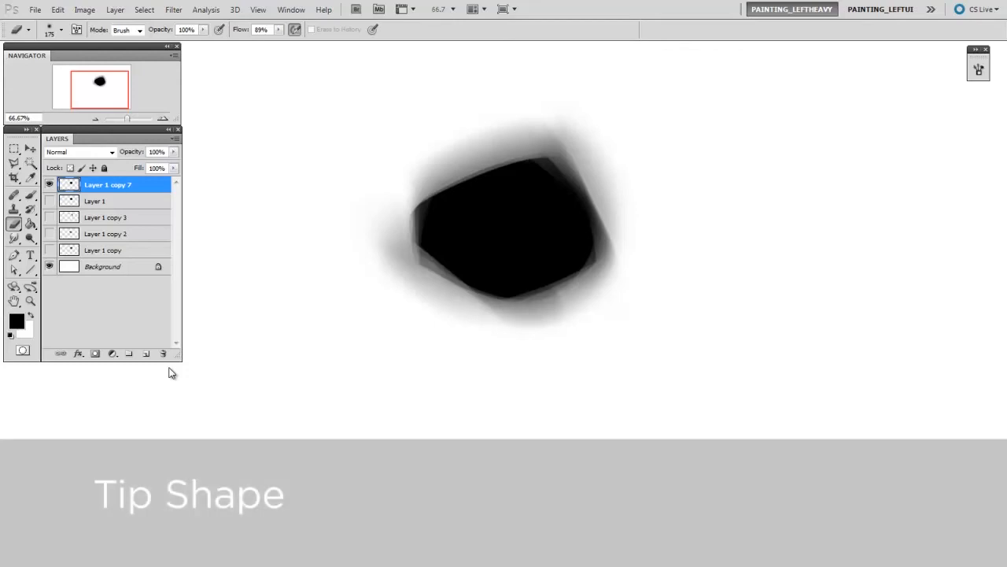
- Select a rectangular area with some margin around the merged shape and copy it to a new layer
key("m")
left_click_drag(498, 253, 657, 371)
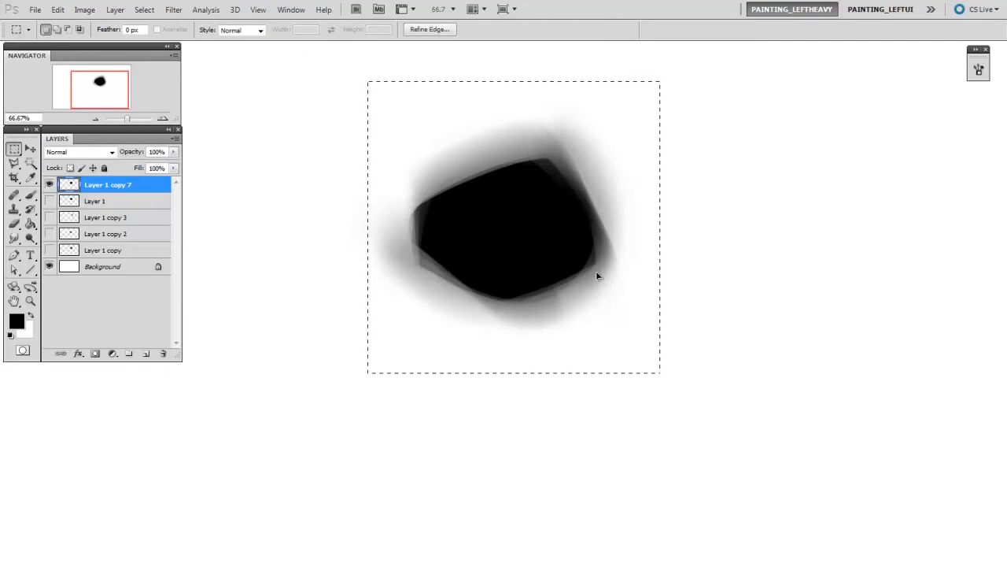
left_click(359, 77)
left_click_drag(684, 319, 693, 385)
key("ctrl+j")
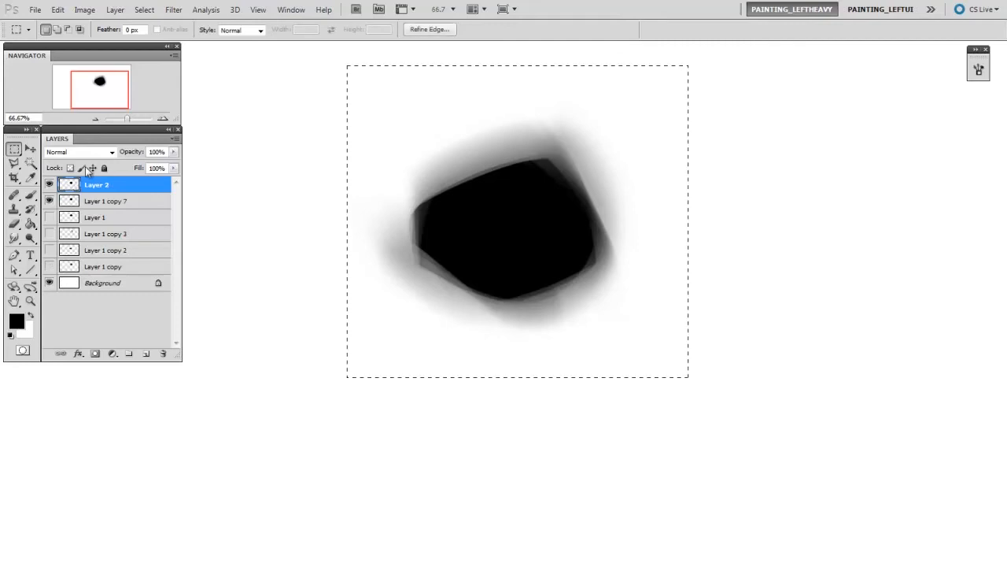
- Define a brush preset from the selected shape, named WIP_scatterTimShape
left_click(60, 10)
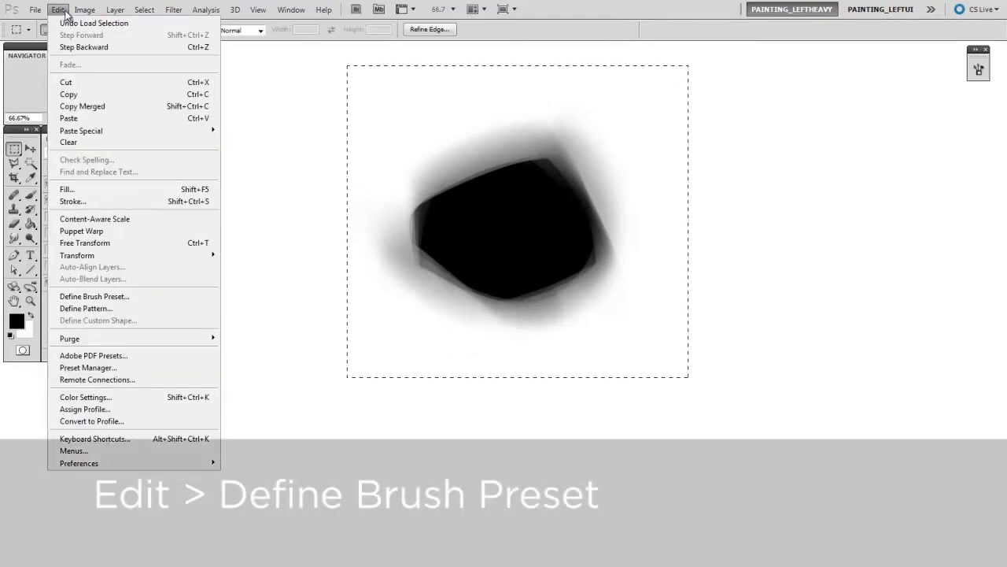
left_click(120, 296)
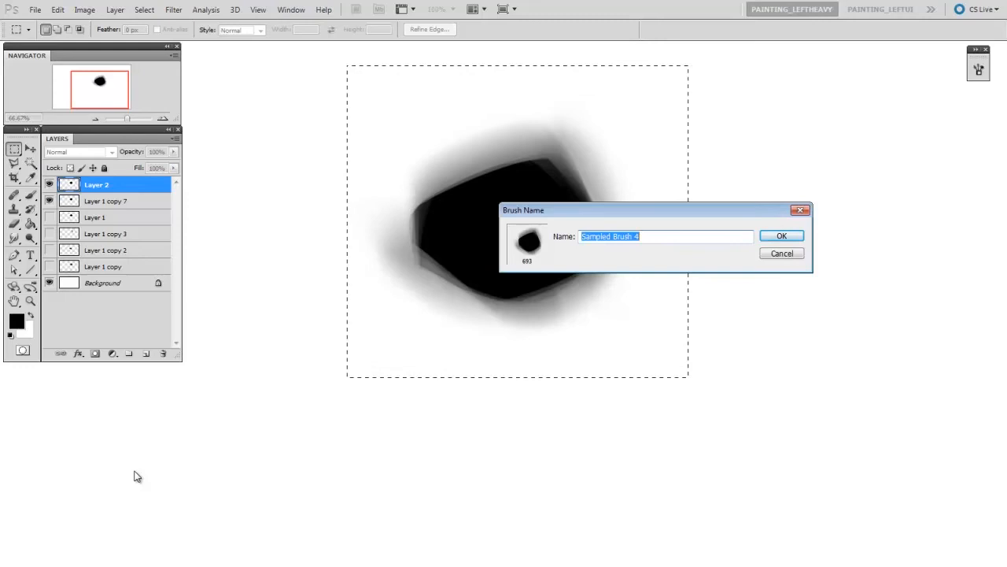
type("WIP_scatterTimShape")
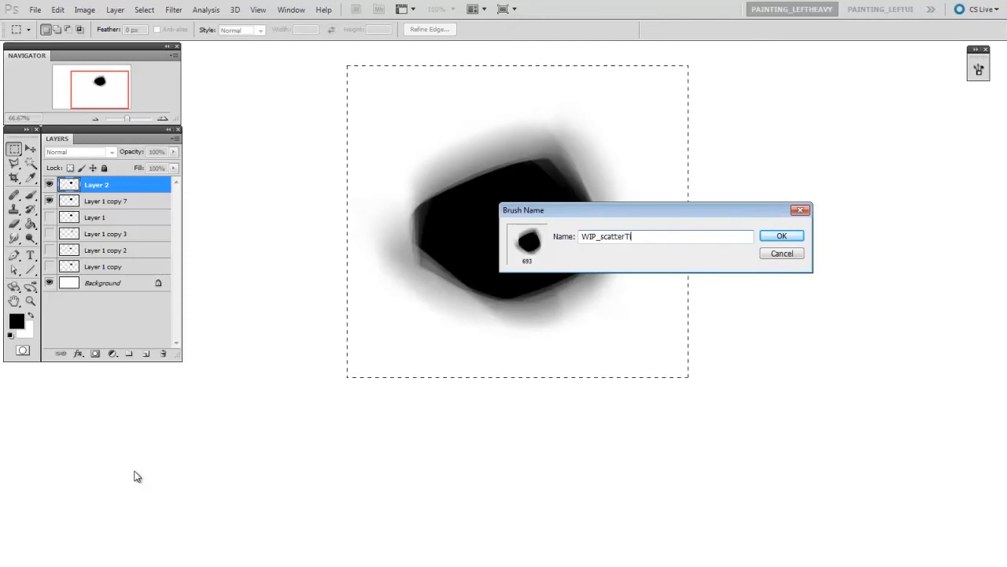
left_click(781, 238)
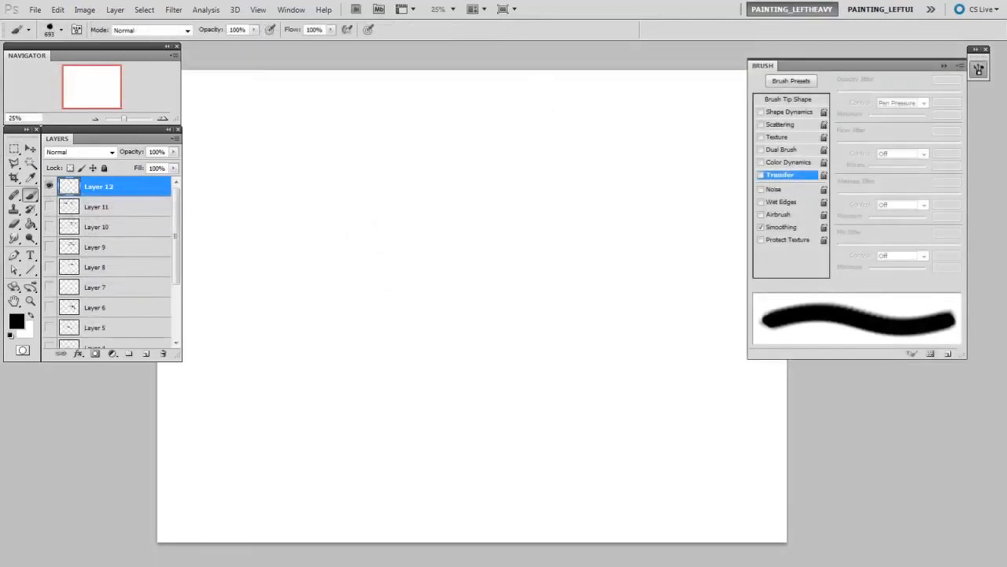
- Back in the test document, stamp the new rock brush at 693 px and paint a horizontal stroke at 500 px on a new layer
key("ctrl+shift+alt+n")
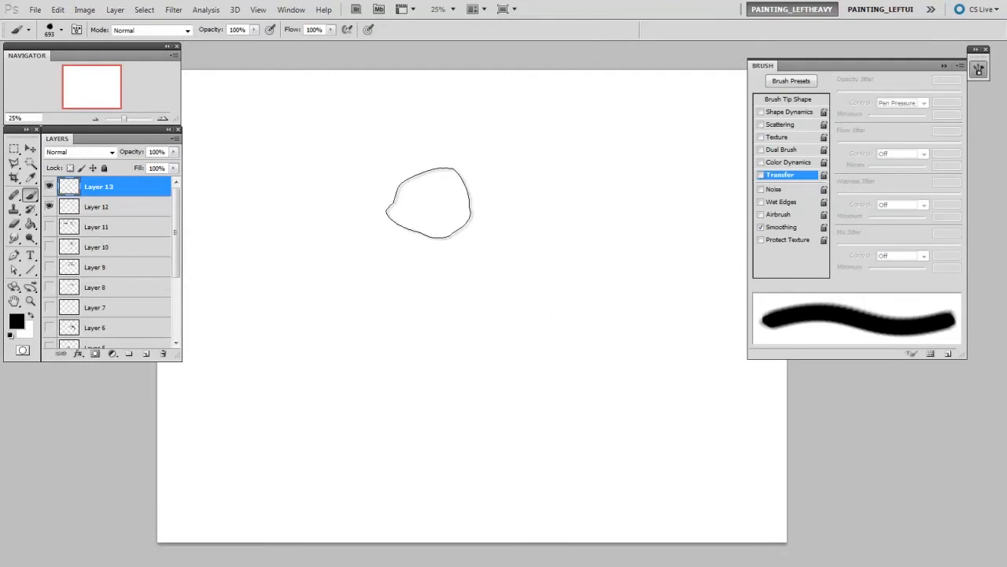
left_click(275, 161)
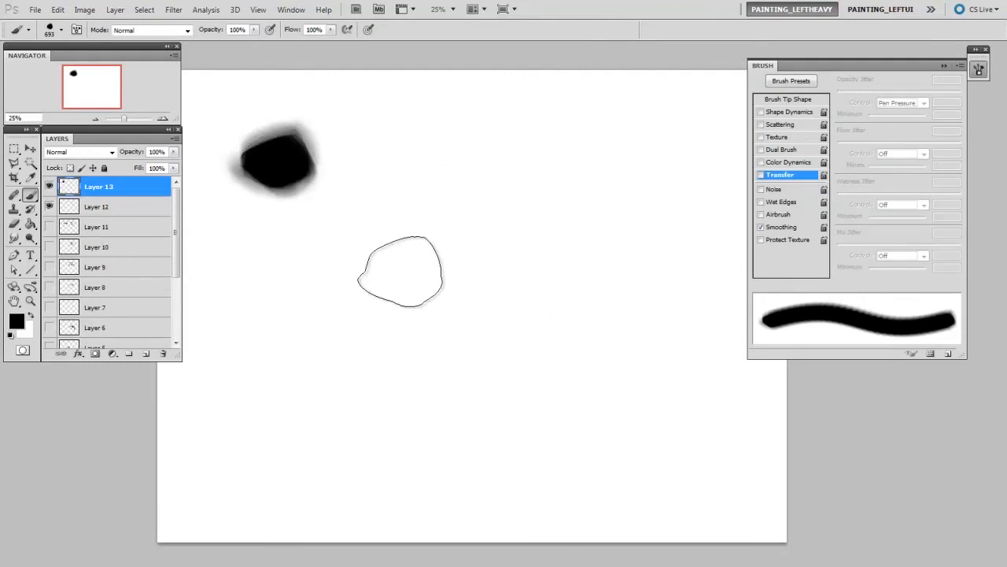
key("bracketleft")
key("bracketleft")
left_click_drag(354, 152, 636, 157)
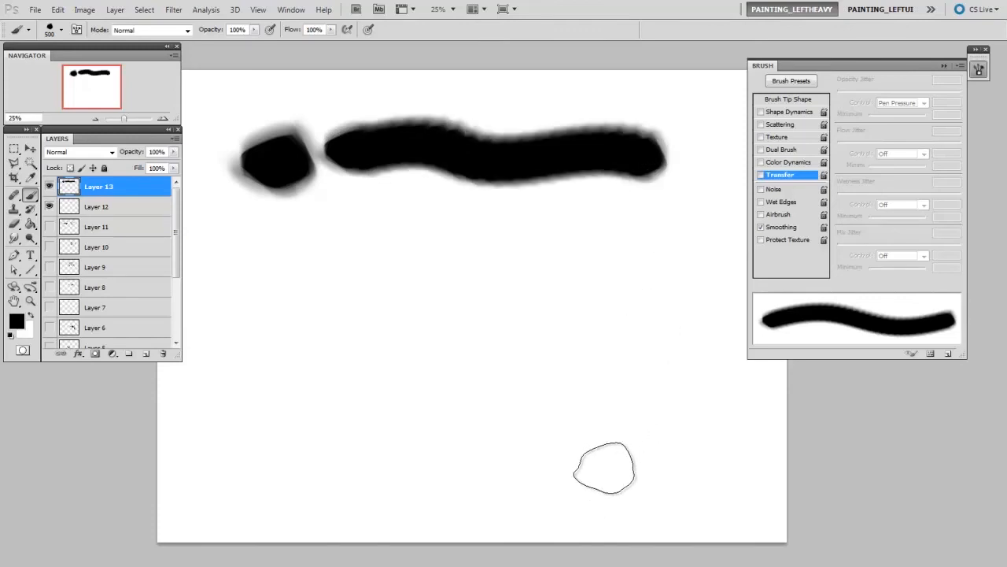
- Replace Layer 13 with an empty layer and select the saved 80 px scattered arrow brush preset
left_click_drag(155, 191, 163, 354)
key("ctrl+alt+shift+n")
right_click(427, 197)
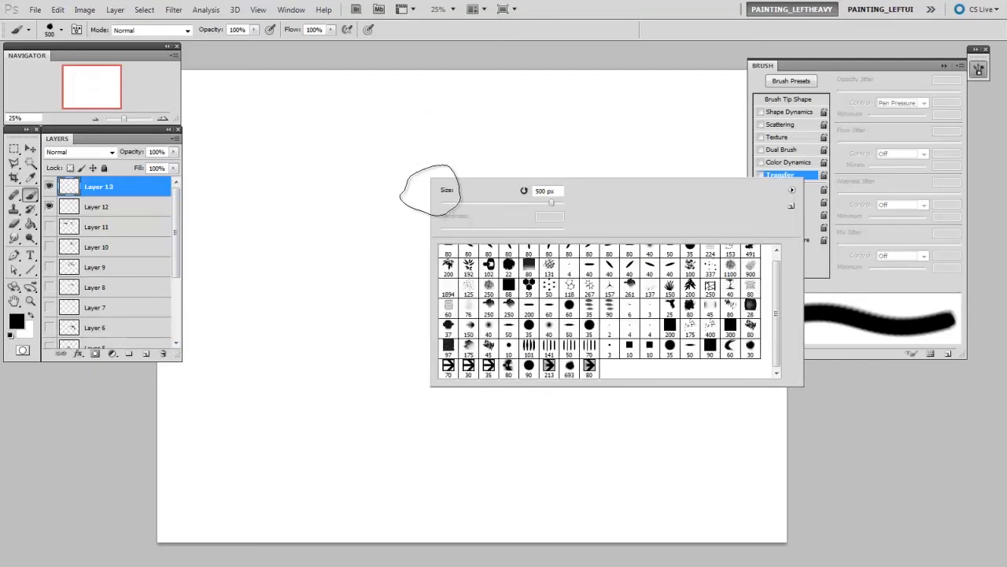
left_click(589, 370)
- Paint scattered arrow strokes back and forth across Layer 13, enlarging the brush up to 200 px
left_click_drag(325, 241, 327, 239)
left_click_drag(276, 218, 609, 214)
key("bracketright")
key("bracketright")
key("bracketright")
key("bracketright")
key("bracketright")
key("bracketright")
left_click_drag(669, 196, 339, 228)
key("bracketright")
key("bracketright")
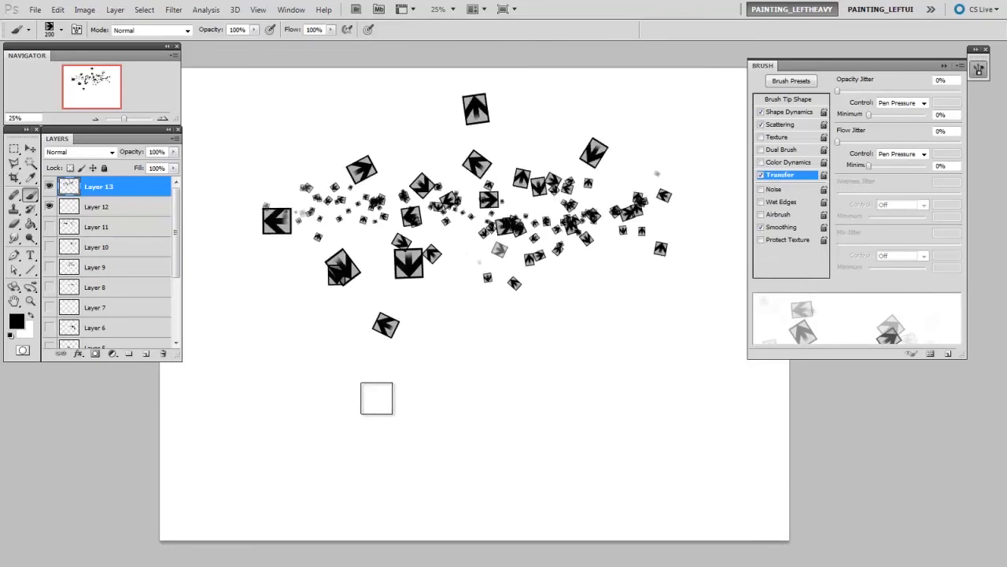
- Replace the scattered arrow brush's tip shape with the custom 693 px rock
left_click(804, 101)
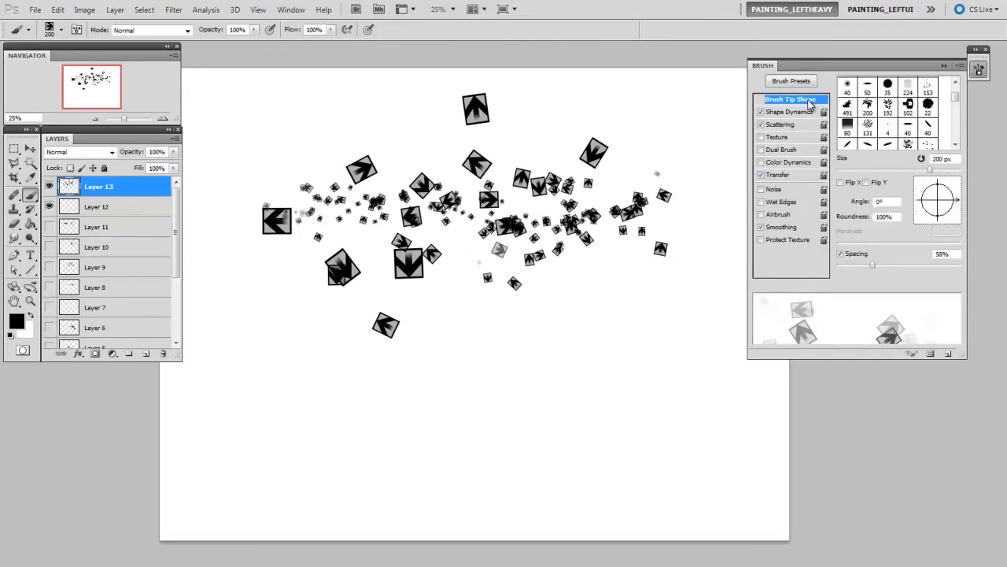
mouse_move(955, 98)
left_mouse_down()
mouse_move(955, 132)
mouse_move(938, 140)
left_mouse_up()
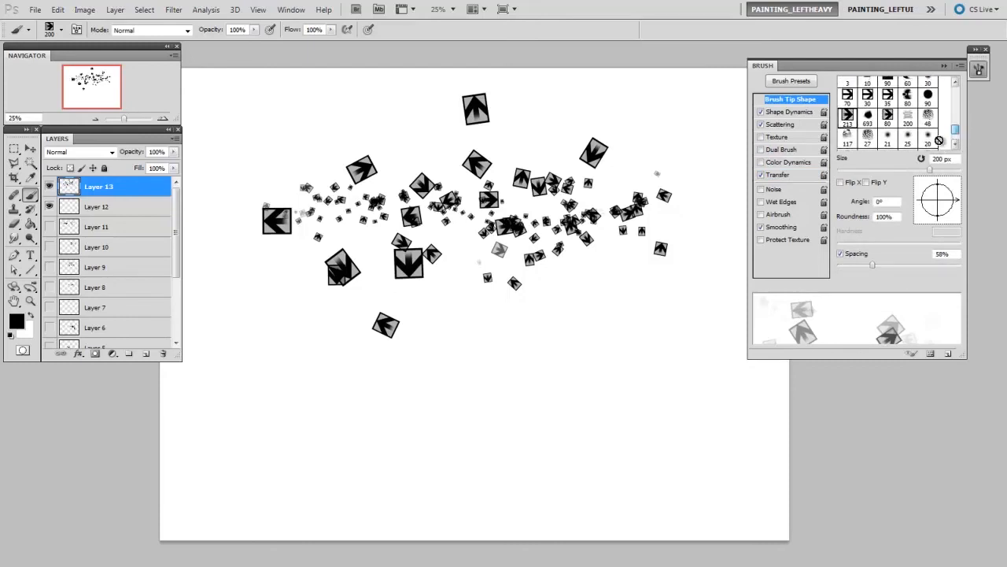
left_click(869, 118)
- Delete Layer 13 and paint a scattered rock stroke across Layer 12 with the brush at 500 px
left_click_drag(367, 233, 319, 258)
left_click_drag(151, 190, 163, 354)
key("bracketleft")
key("bracketleft")
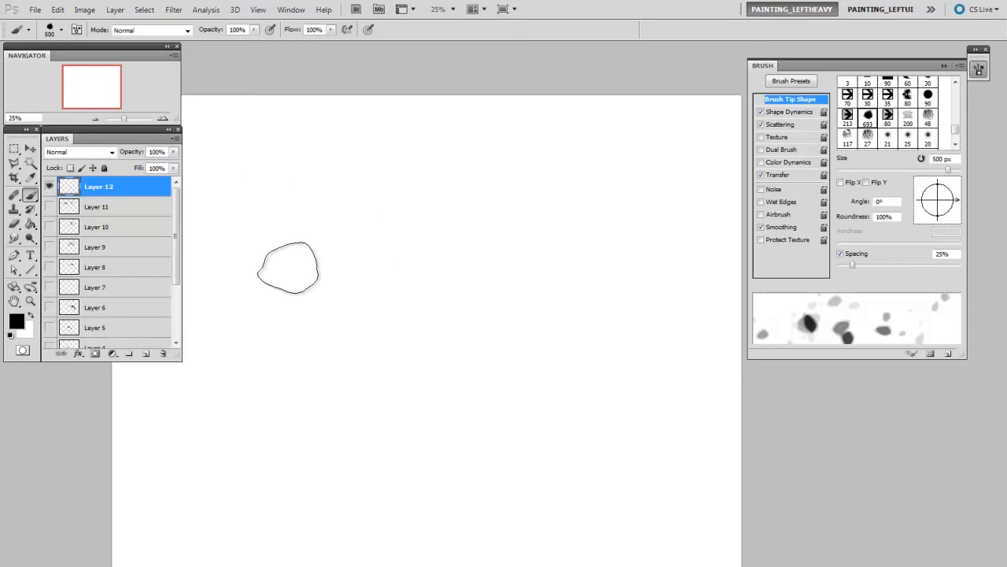
mouse_move(272, 199)
left_mouse_down()
mouse_move(331, 228)
mouse_move(472, 247)
mouse_move(532, 273)
mouse_move(575, 260)
left_mouse_up()
- Paint more rock debris strokes across Layer 12 with a much smaller brush, enlarging it again to 175 px for the last strokes
key("bracketleft")
key("bracketleft")
key("bracketleft")
key("bracketleft")
key("bracketleft")
key("bracketleft")
key("bracketleft")
mouse_move(274, 256)
left_mouse_down()
mouse_move(308, 319)
mouse_move(383, 291)
mouse_move(425, 206)
left_mouse_up()
key("bracketright")
key("bracketright")
key("bracketright")
mouse_move(579, 209)
left_mouse_down()
mouse_move(632, 326)
mouse_move(689, 234)
left_mouse_up()
key("ctrl+minus")
mouse_move(323, 322)
left_mouse_down()
mouse_move(377, 283)
mouse_move(500, 311)
mouse_move(515, 344)
mouse_move(563, 287)
mouse_move(446, 195)
left_mouse_up()
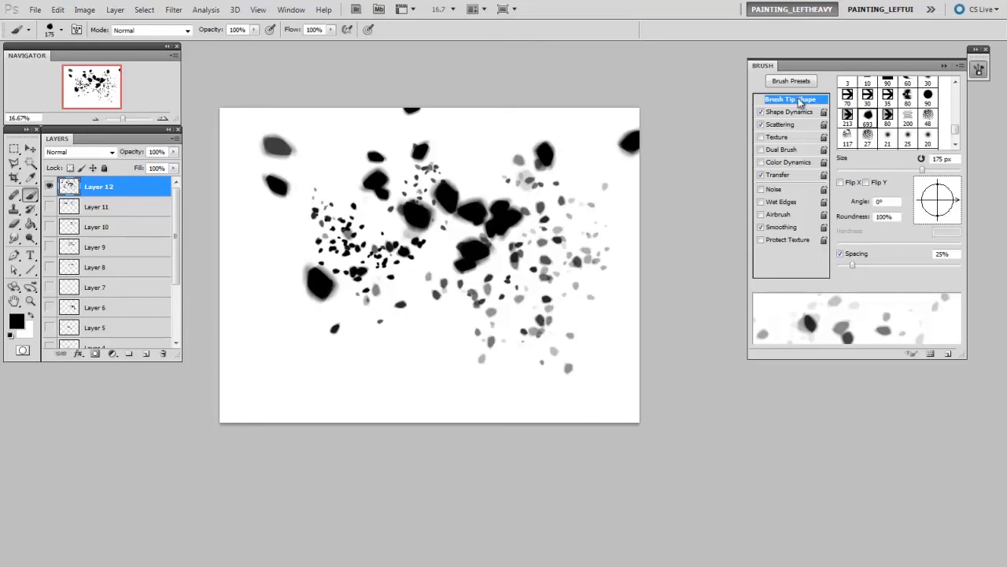
- Set the rock brush's spacing to 41% and its scatter to 709%
left_click_drag(855, 265, 863, 264)
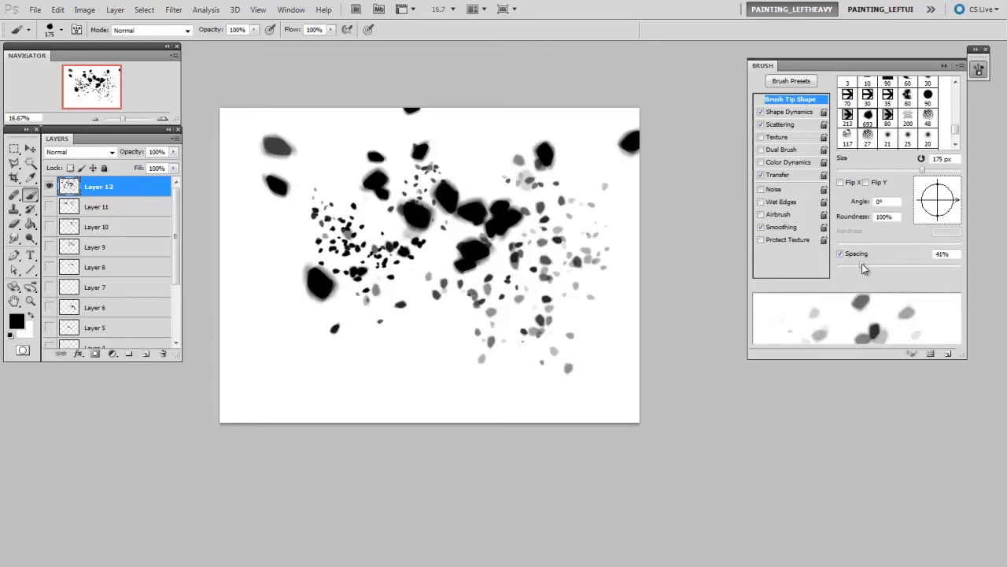
left_click(782, 124)
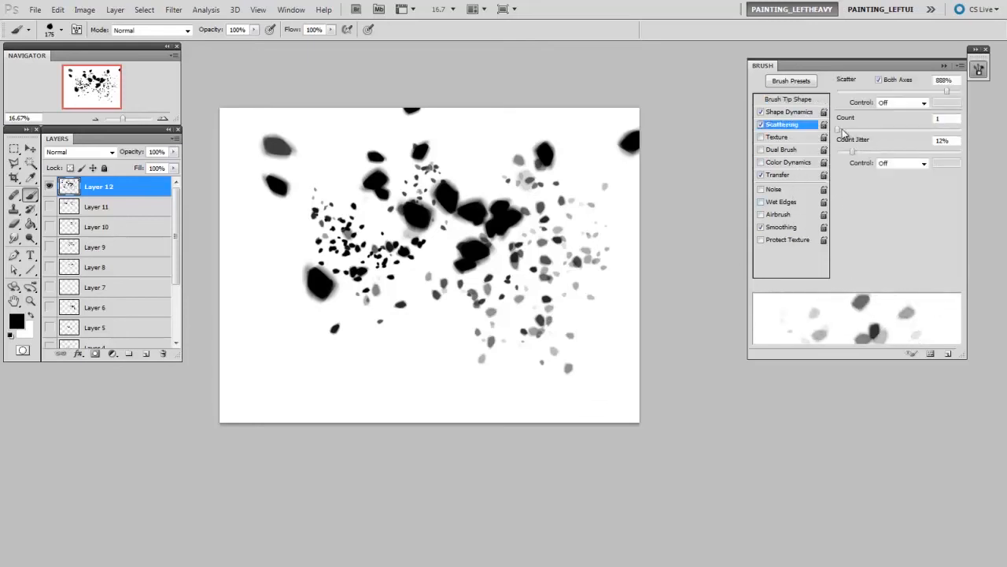
left_click_drag(948, 95, 925, 96)
- Hide Layer 12, add a new empty layer and paint a scattered rock stroke on it at 176 px
key("space")
left_click_drag(401, 257, 406, 255)
left_click(49, 185)
key("ctrl+shift+alt+n")
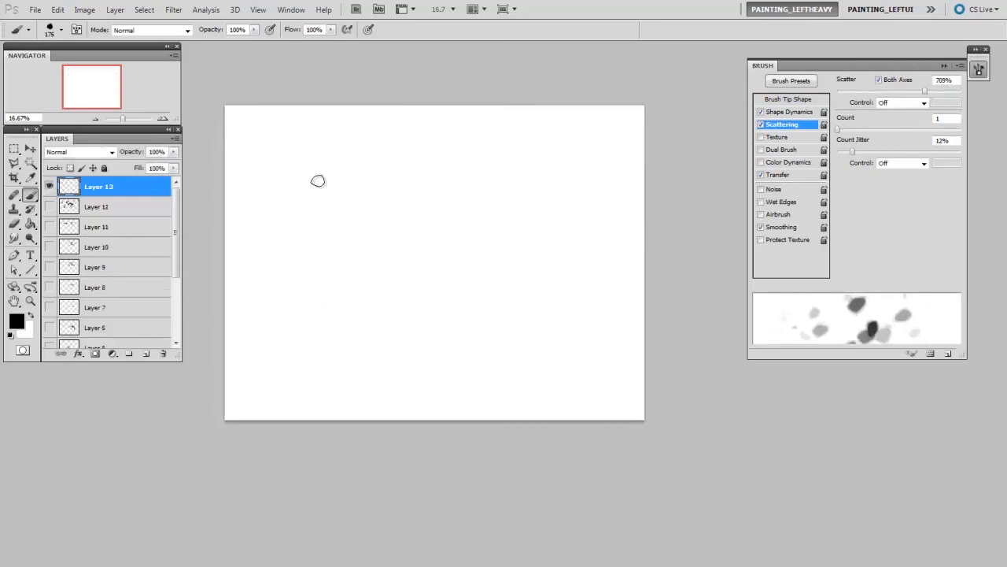
mouse_move(299, 181)
left_mouse_down()
mouse_move(519, 328)
mouse_move(481, 307)
mouse_move(448, 376)
left_mouse_up()
- Shrink the brush by two increments and paint a finer debris stroke diagonally across Layer 13
key("ctrl+plus")
key("space")
left_click_drag(521, 353, 535, 320)
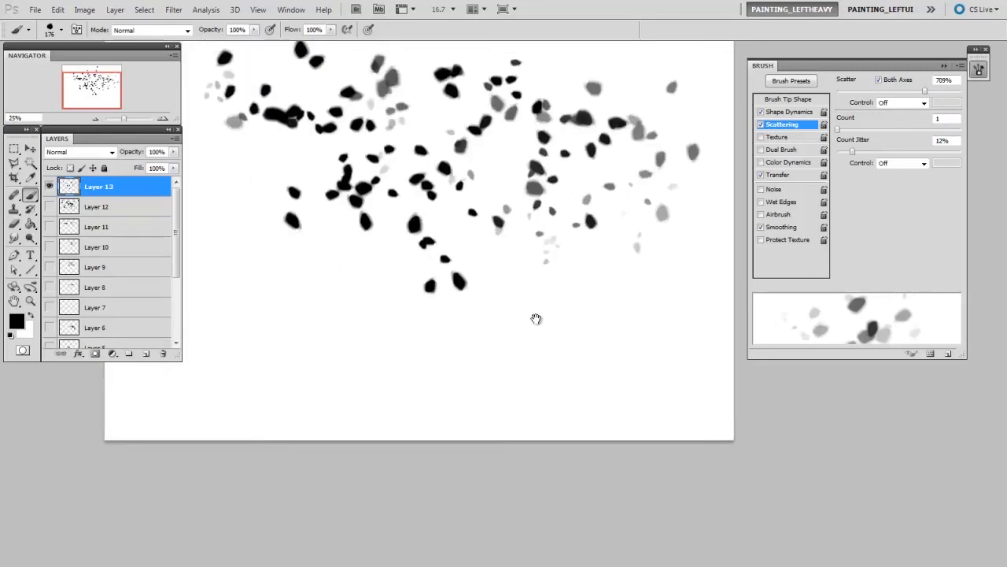
key("space")
left_click_drag(236, 143, 248, 171)
key("bracketleft")
key("bracketleft")
mouse_move(237, 221)
left_mouse_down()
mouse_move(306, 340)
mouse_move(328, 194)
mouse_move(531, 334)
left_mouse_up()
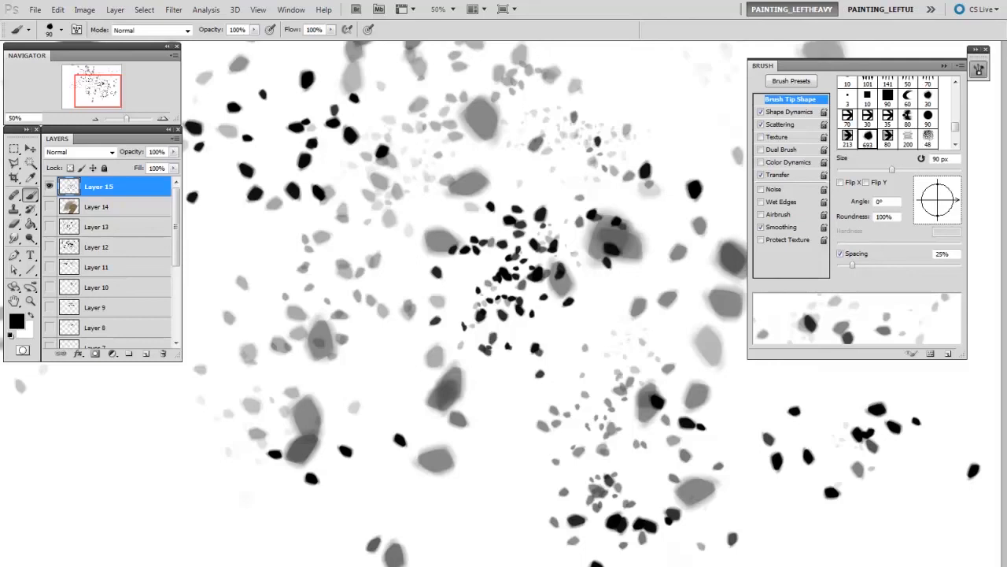
- Save the 90 px scattered rock brush as a new preset named debris_splatter, with its brush size captured
left_click(949, 356)
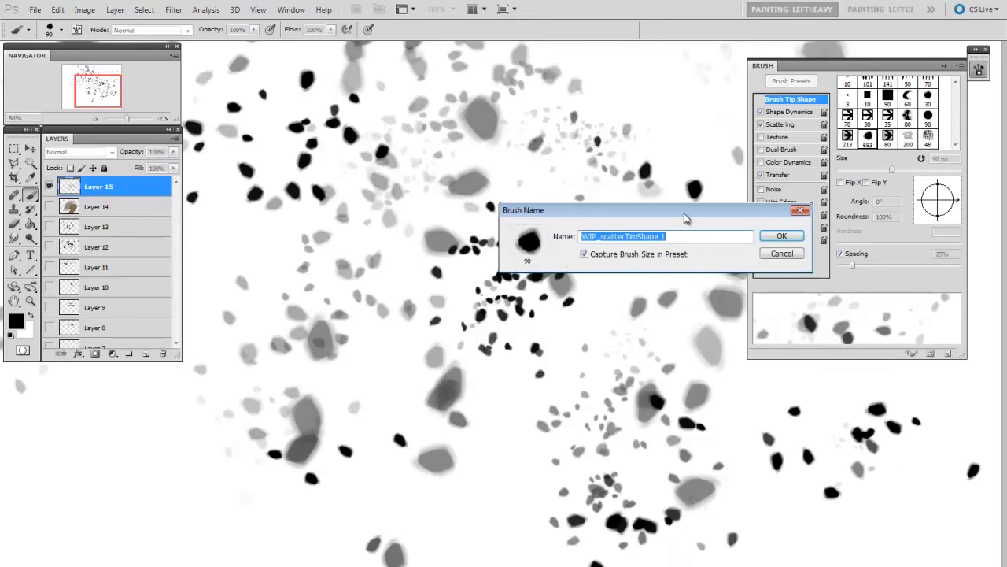
left_click_drag(681, 210, 611, 190)
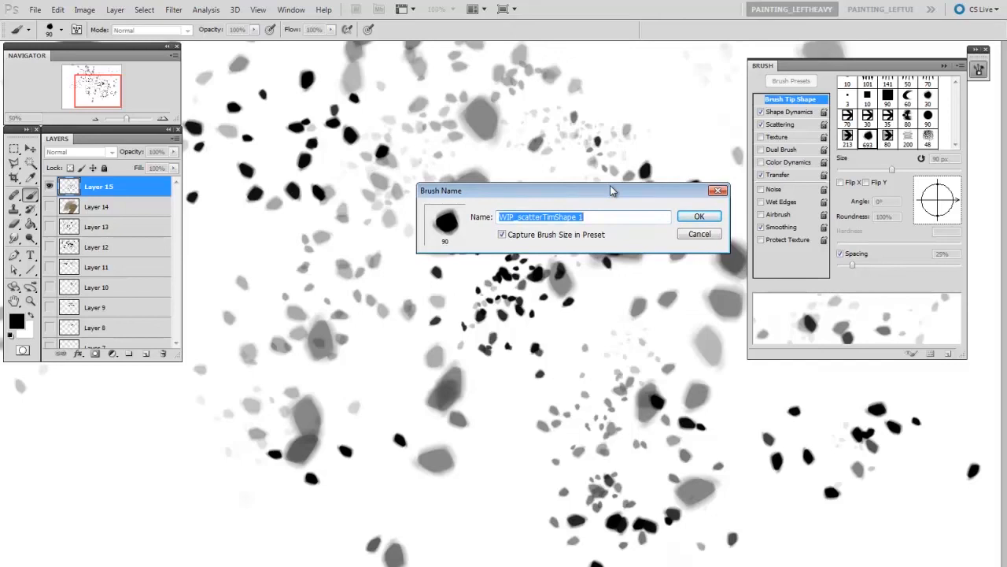
type("debr")
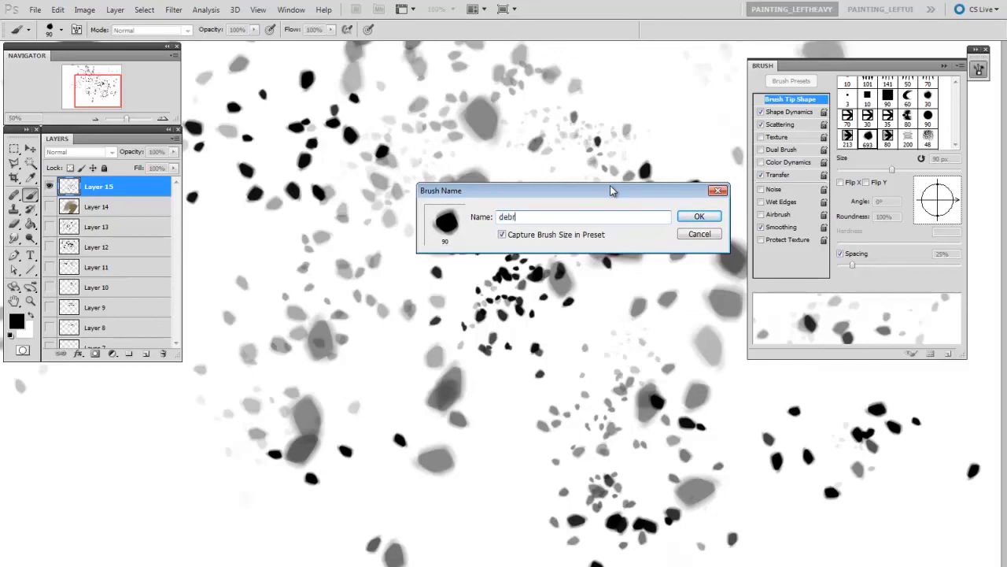
type("is_splatter")
key("Return")
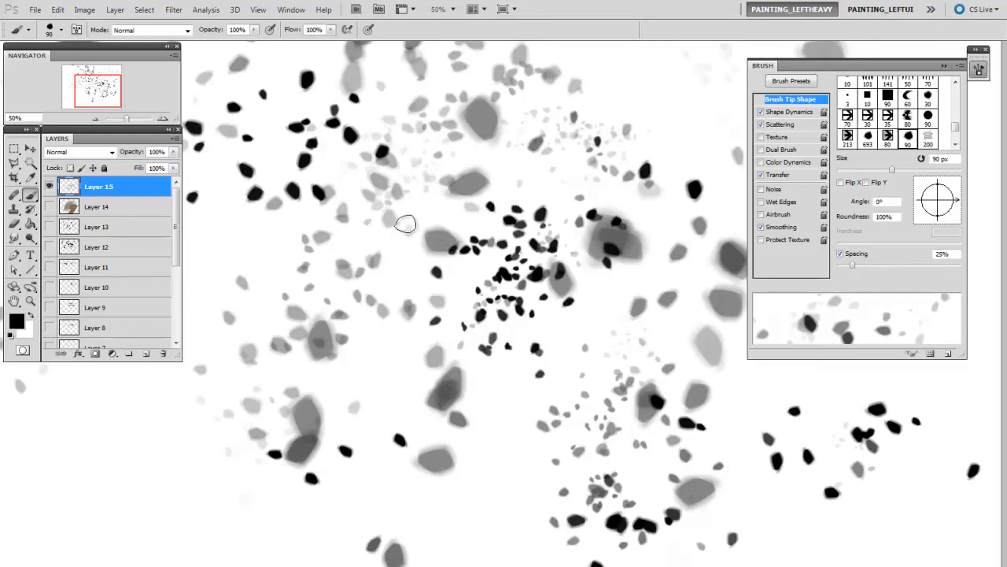
- Delete the leftover 80 px scattered arrow preset and the 693 px rock preset from the brush presets
right_click(386, 201)
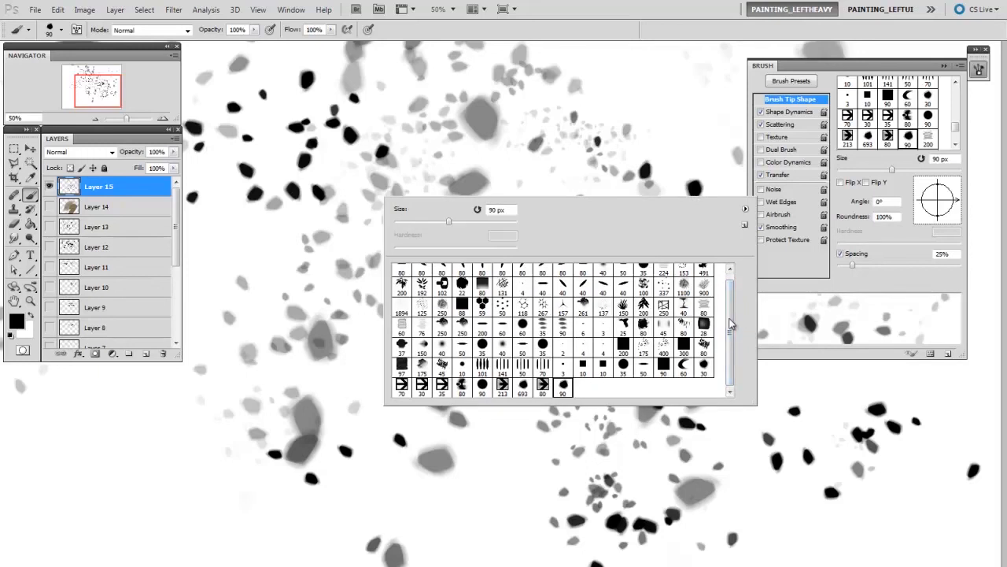
right_click(551, 385)
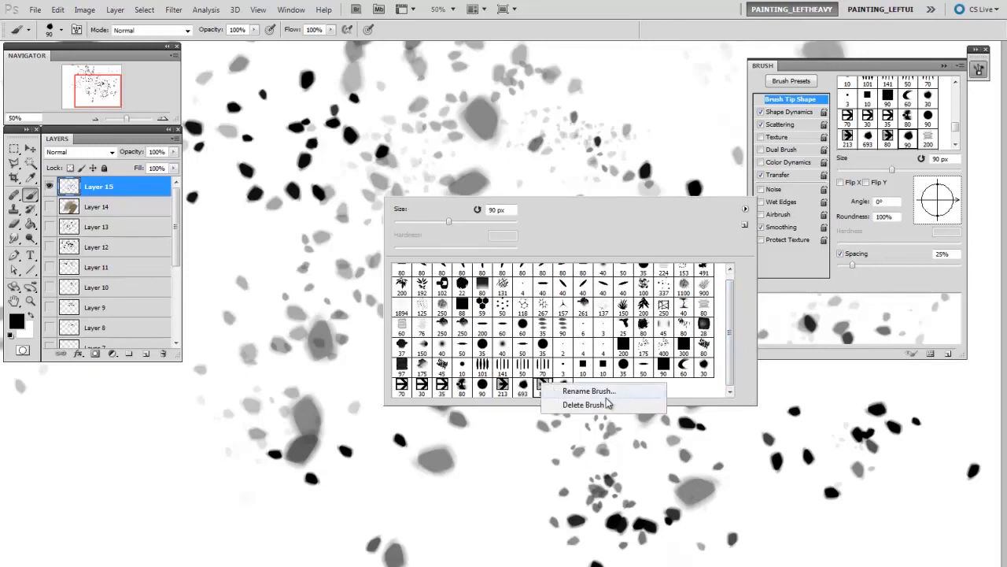
left_click(608, 406)
left_click(443, 268)
right_click(523, 386)
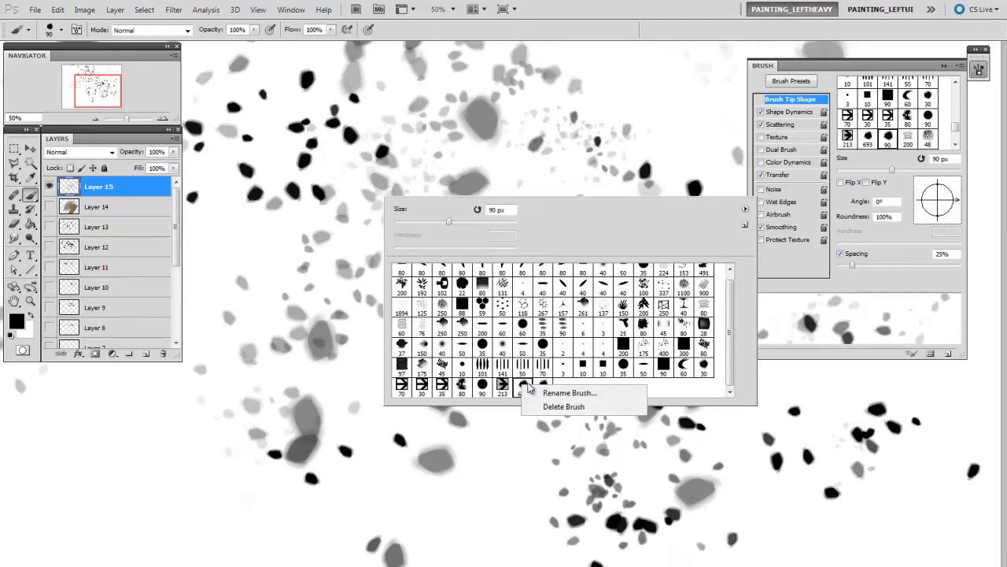
left_click(579, 411)
left_click(444, 268)
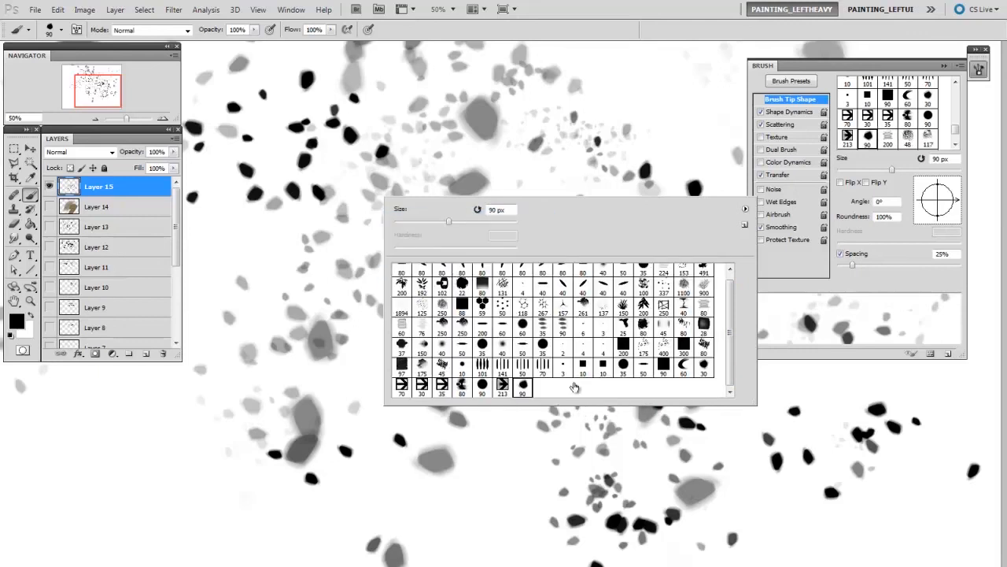